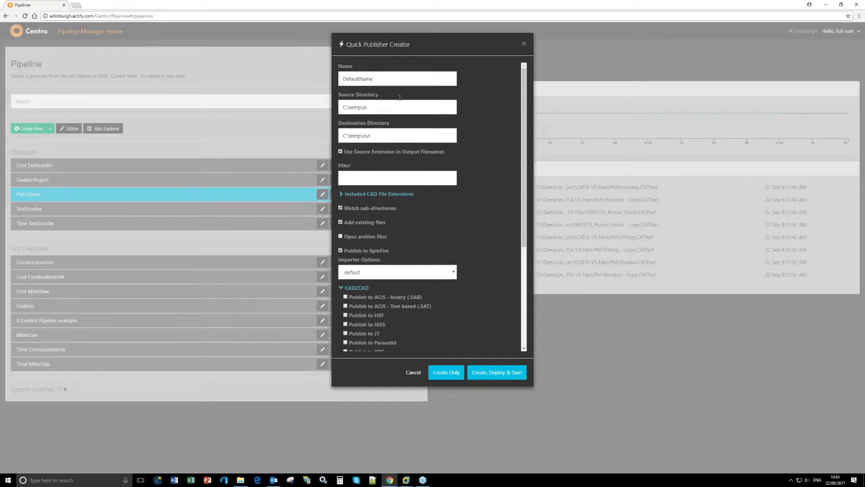
# - Examine the Quick Publisher's source and destination directories, included CAD file extensions and watch options
pyautogui.tripleClick(374, 105)
pyautogui.tripleClick(382, 136)
pyautogui.click(389, 193)
pyautogui.click(389, 193)
pyautogui.scroll(-1, 387, 234)
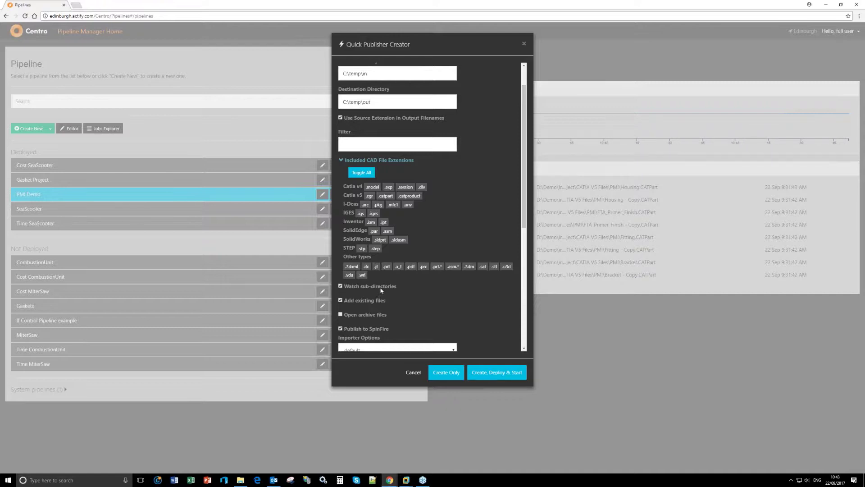
pyautogui.scroll(-1, 415, 250)
pyautogui.scroll(1, 412, 262)
pyautogui.scroll(-2, 439, 188)
pyautogui.scroll(3, 439, 188)
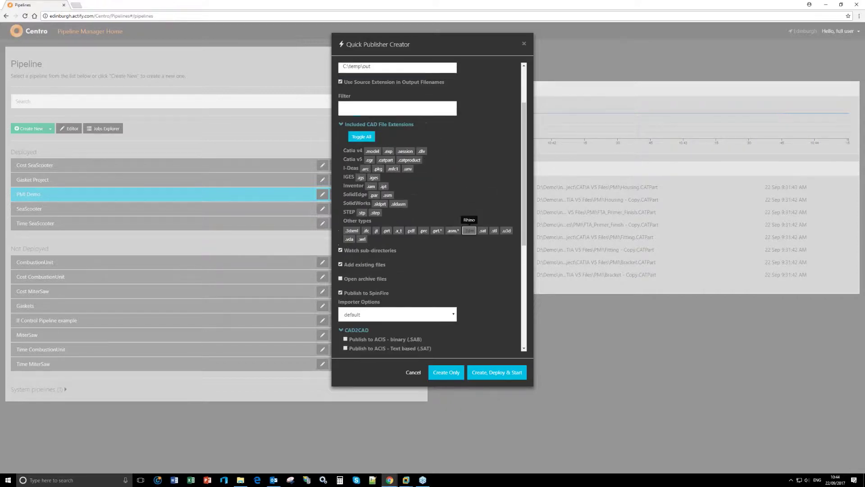
pyautogui.scroll(-3, 351, 113)
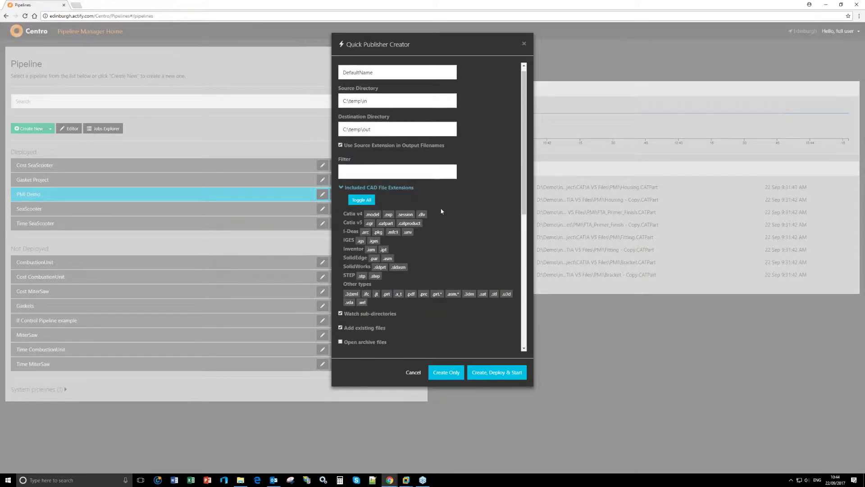
# - Toggle all included CAD file extensions on and off, review the remaining publishing options, and cancel the Quick Publisher
pyautogui.click(351, 110)
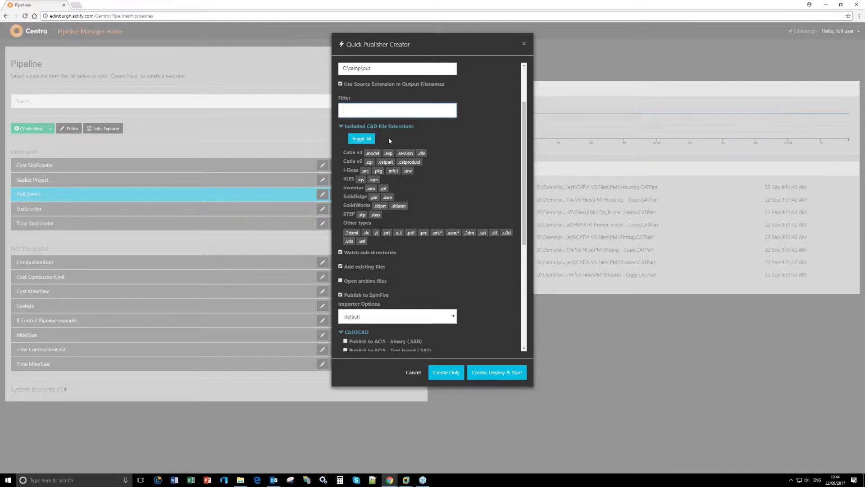
pyautogui.click(359, 139)
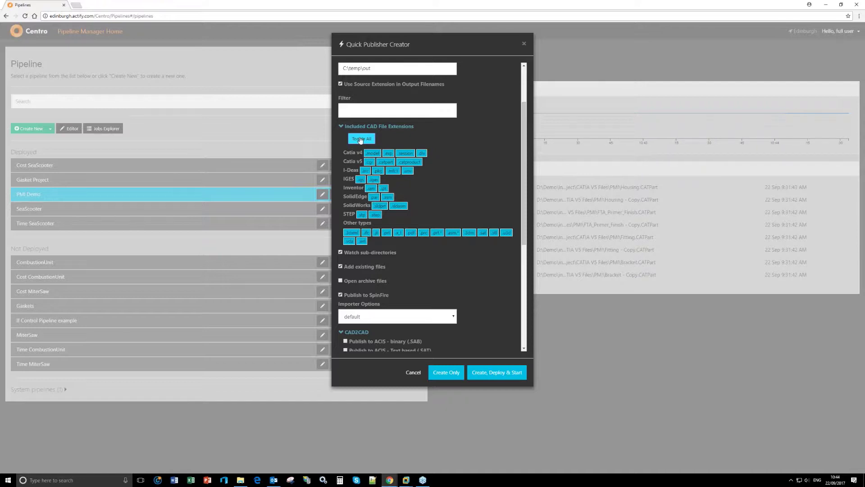
pyautogui.click(360, 140)
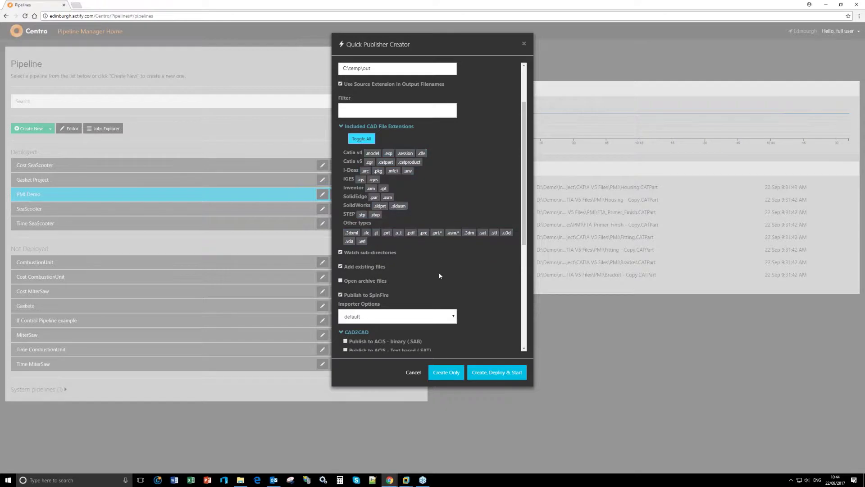
pyautogui.scroll(-5, 440, 276)
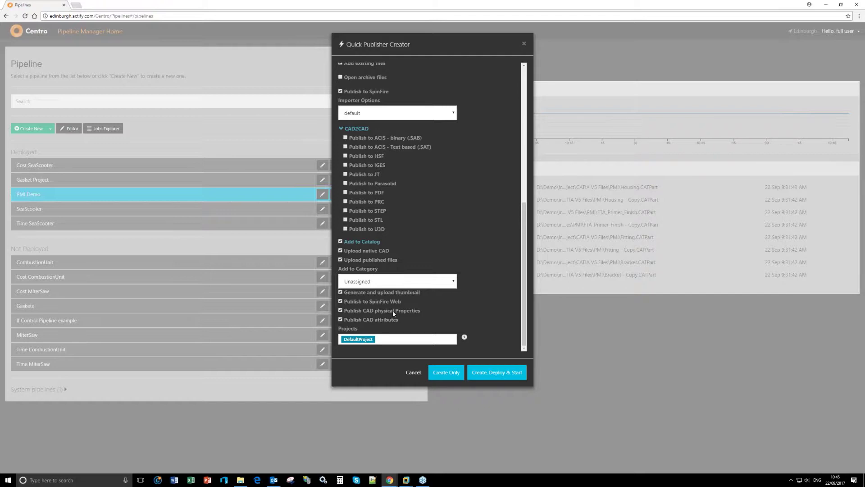
pyautogui.click(410, 372)
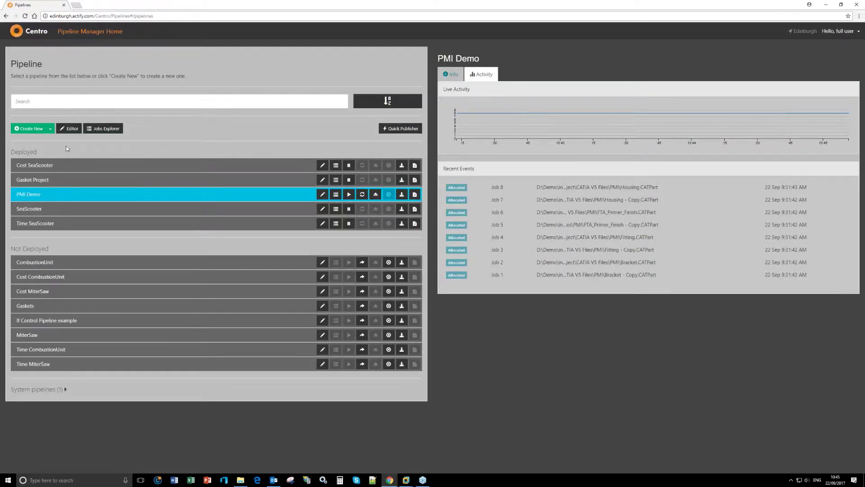
# - Open the PMI Demo pipeline for editing and move the CAD2CAD Conversion action above CAD to SpinFire
pyautogui.click(322, 195)
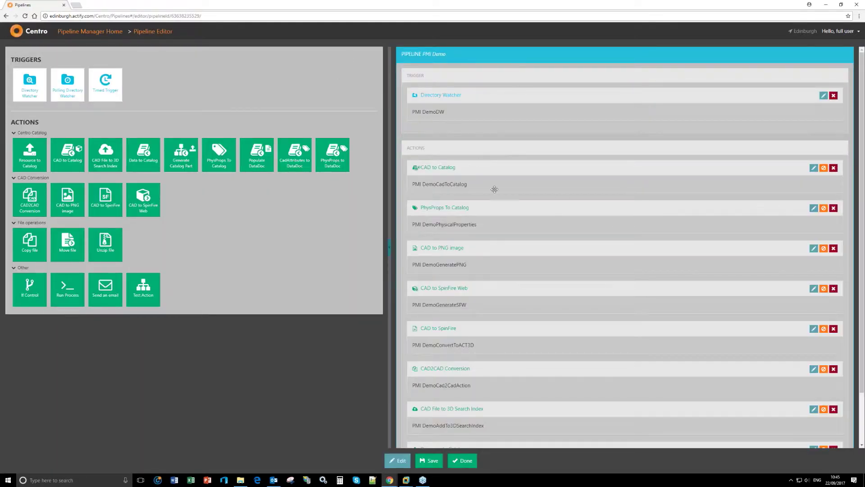
pyautogui.scroll(-2, 495, 190)
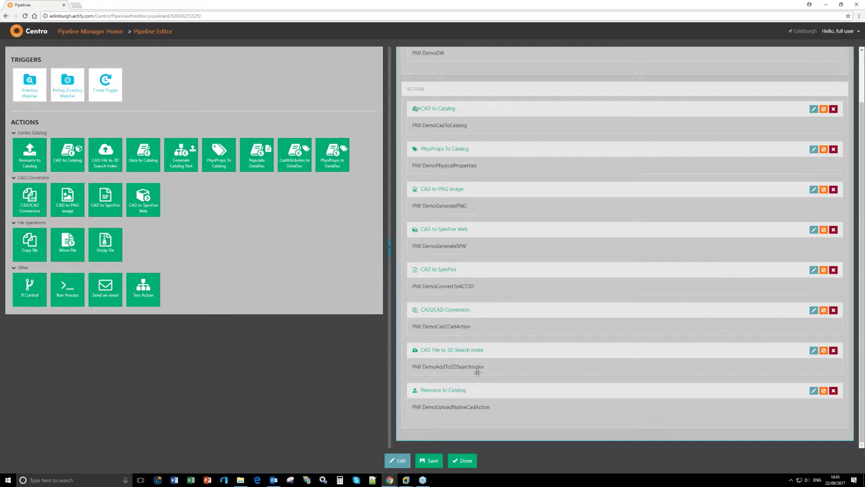
pyautogui.moveTo(487, 311)
pyautogui.mouseDown()
pyautogui.moveTo(487, 259)
pyautogui.moveTo(499, 319)
pyautogui.moveTo(496, 310)
pyautogui.mouseUp()
pyautogui.click(813, 310)
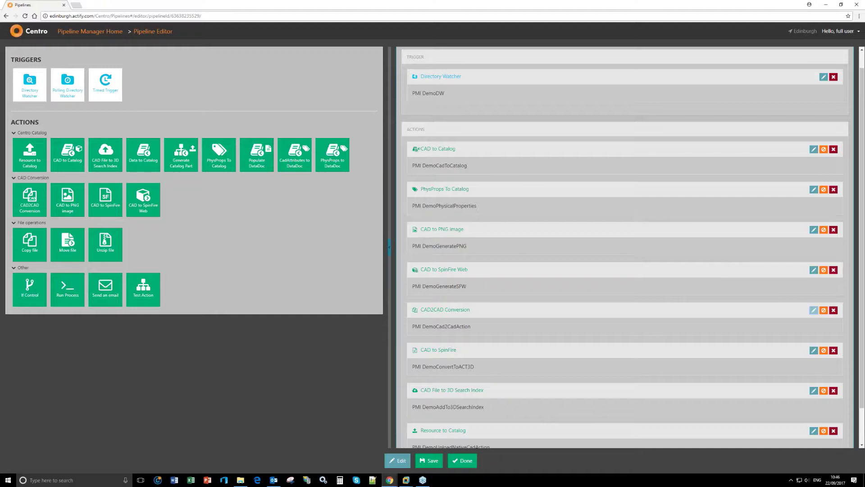
# - Try adding a Run Process action after Resource to Catalog, cancel its configuration and leave the pipeline editor
pyautogui.moveTo(72, 285); pyautogui.dragTo(74, 287)
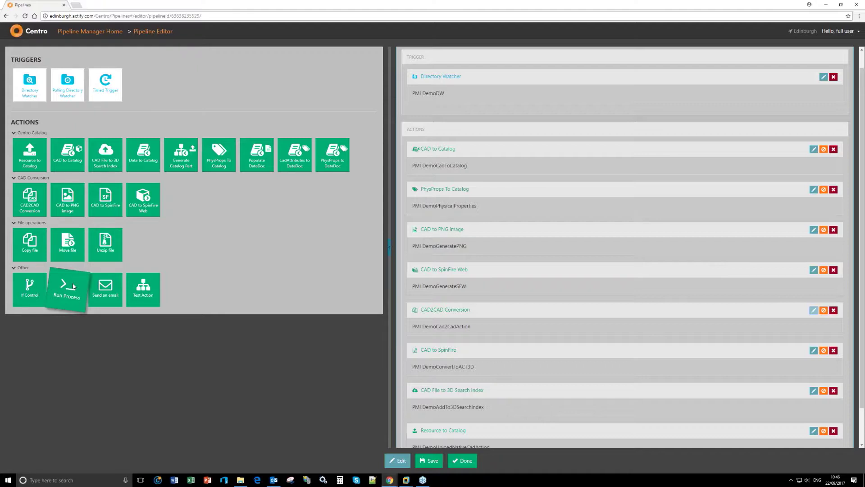
pyautogui.moveTo(72, 284); pyautogui.dragTo(493, 430)
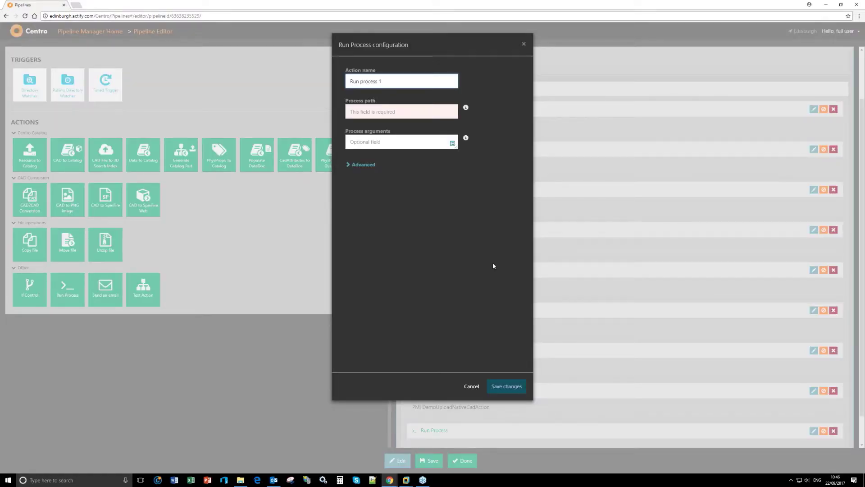
pyautogui.click(471, 386)
pyautogui.click(463, 460)
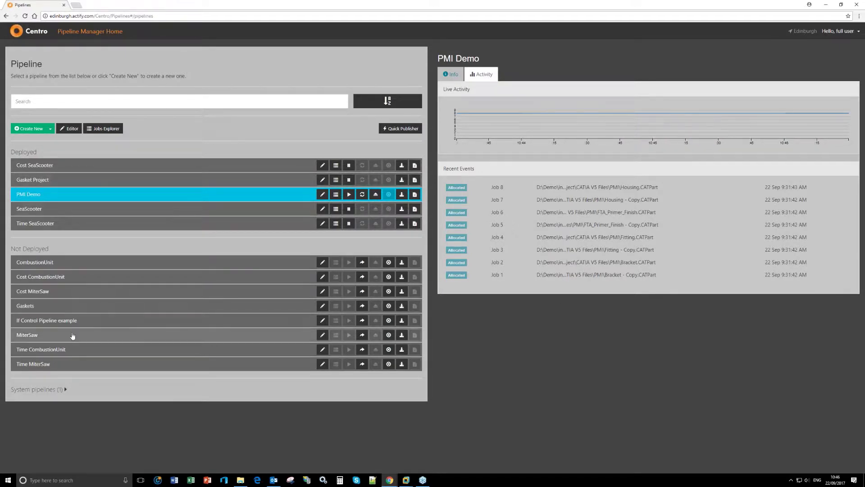
# - Examine the trigger, actions and If Control branches of the If Control Pipeline example, and close the editor
pyautogui.click(322, 320)
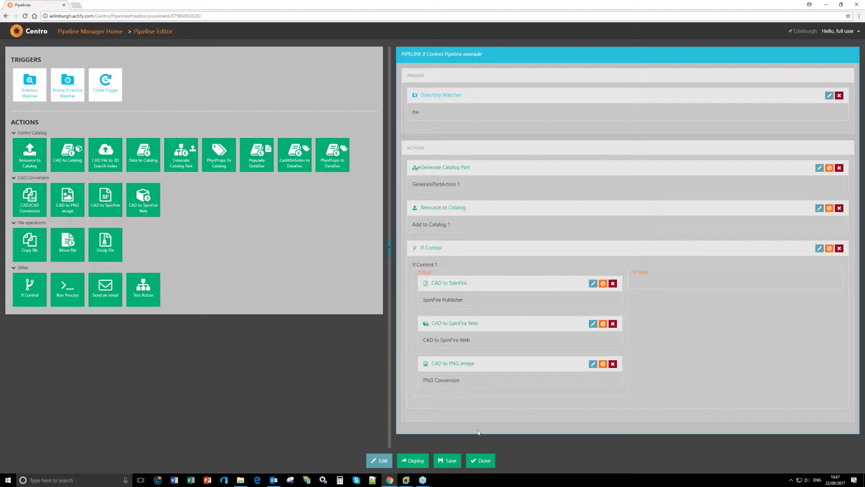
pyautogui.click(477, 467)
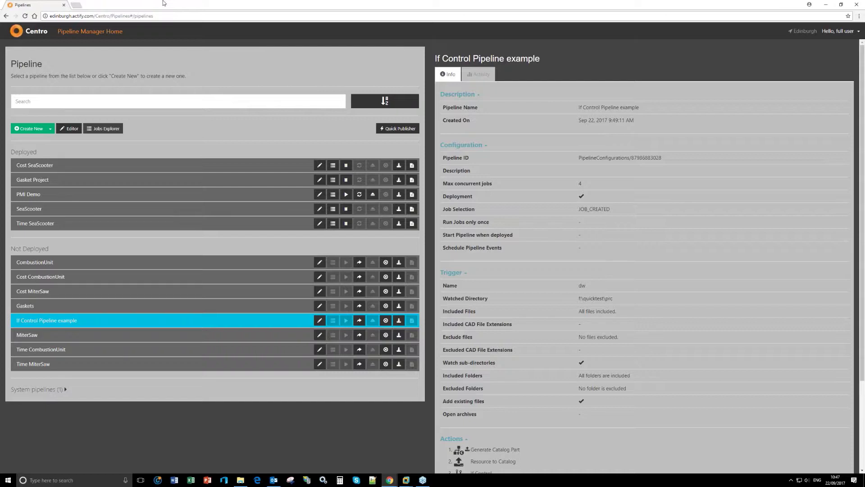
# - Switch to the Catalog, open the favorited _ZS06 SEASCOOTER FINAL part, and examine its component tree and resources
pyautogui.click(17, 31)
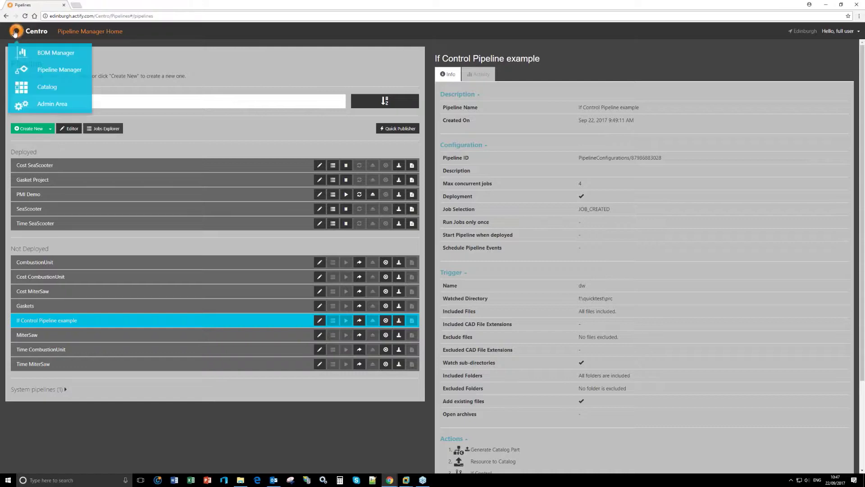
pyautogui.click(36, 88)
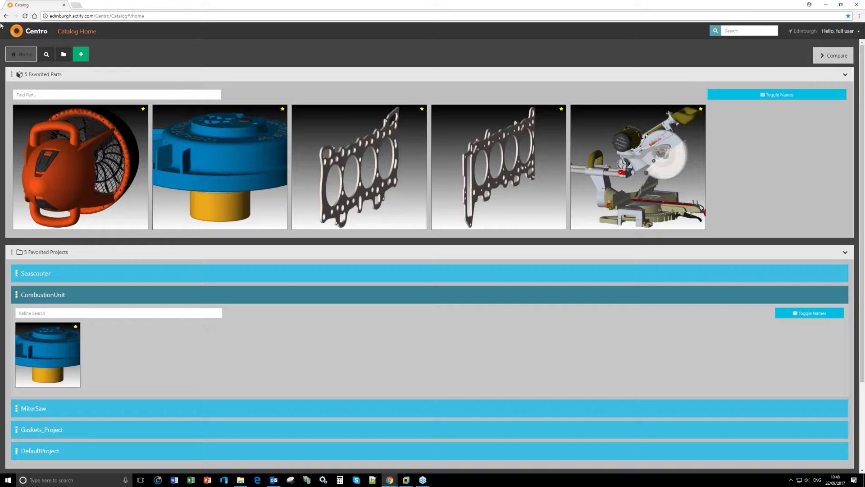
pyautogui.click(72, 164)
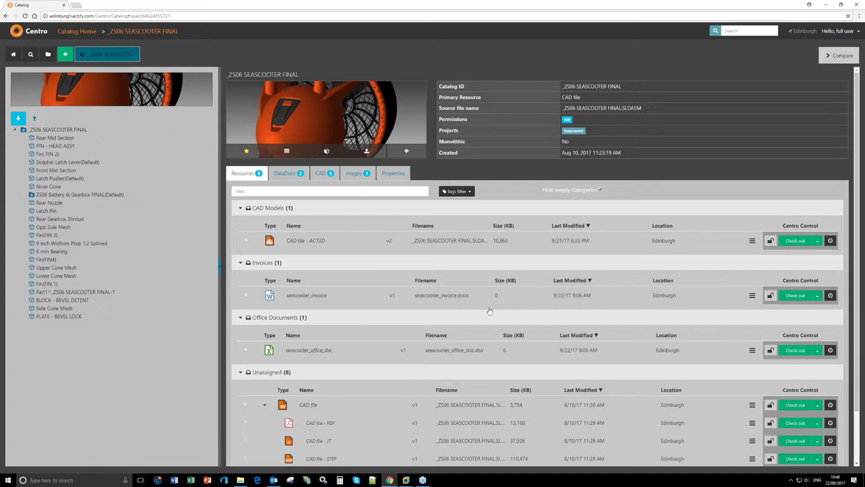
pyautogui.scroll(-1, 428, 324)
pyautogui.moveTo(91, 152)
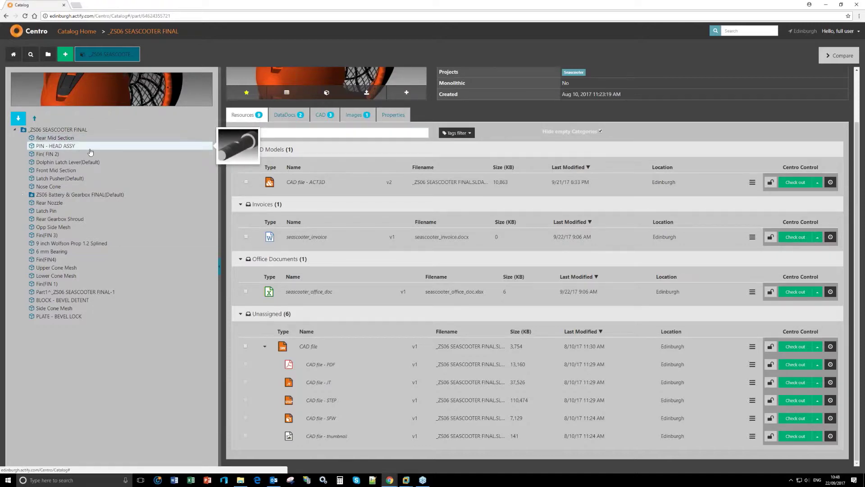
pyautogui.scroll(1, 400, 311)
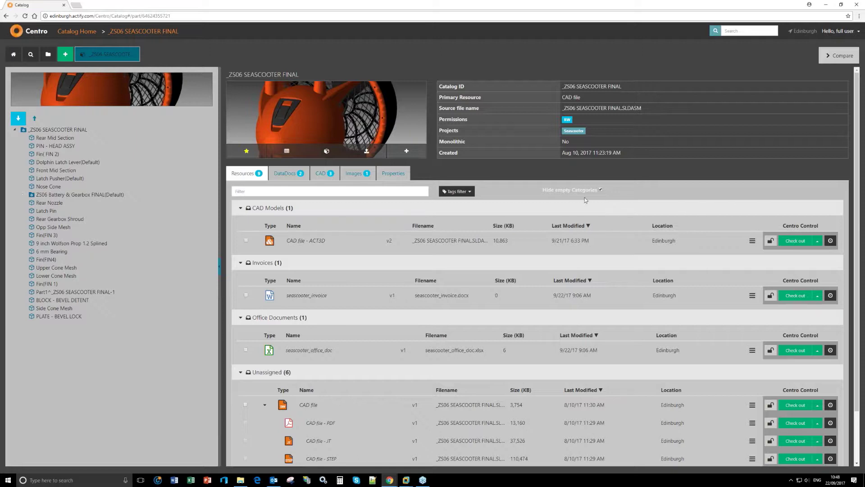
# - Select the CAD file - ACT3D resource and the CAD file with its derived files, and view the categories available for moving them
pyautogui.click(245, 240)
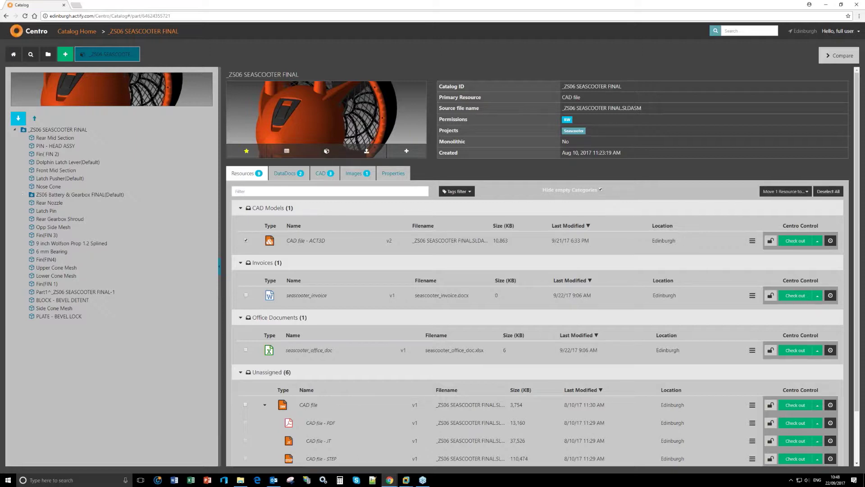
pyautogui.scroll(-1, 588, 269)
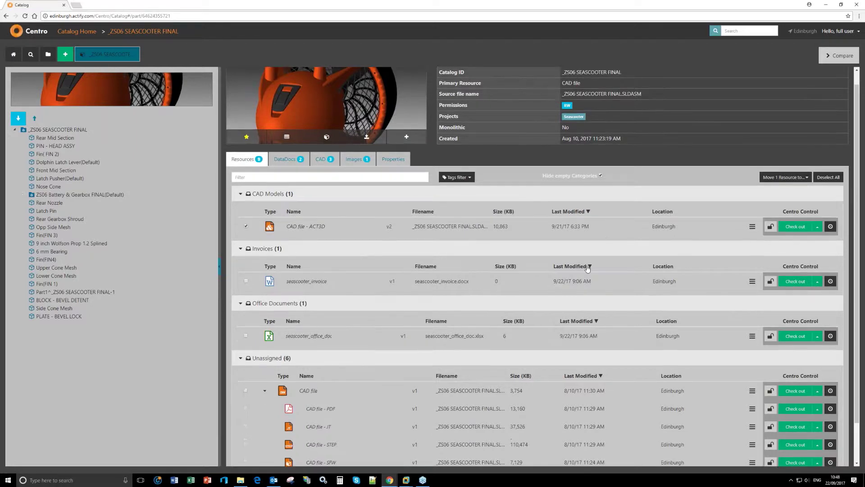
pyautogui.scroll(-3, 537, 298)
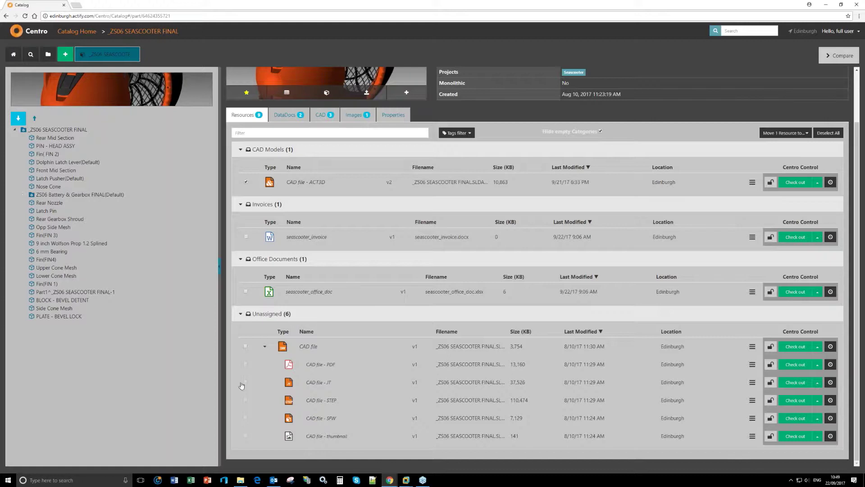
pyautogui.click(245, 346)
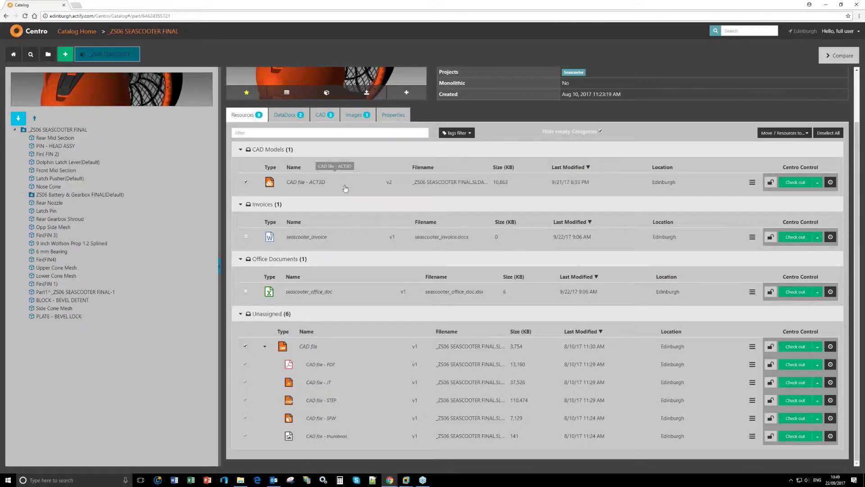
pyautogui.click(785, 133)
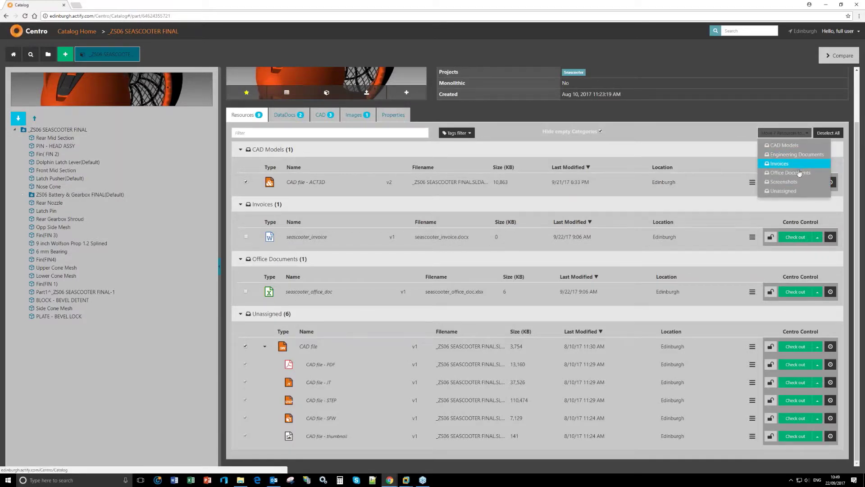
pyautogui.click(759, 182)
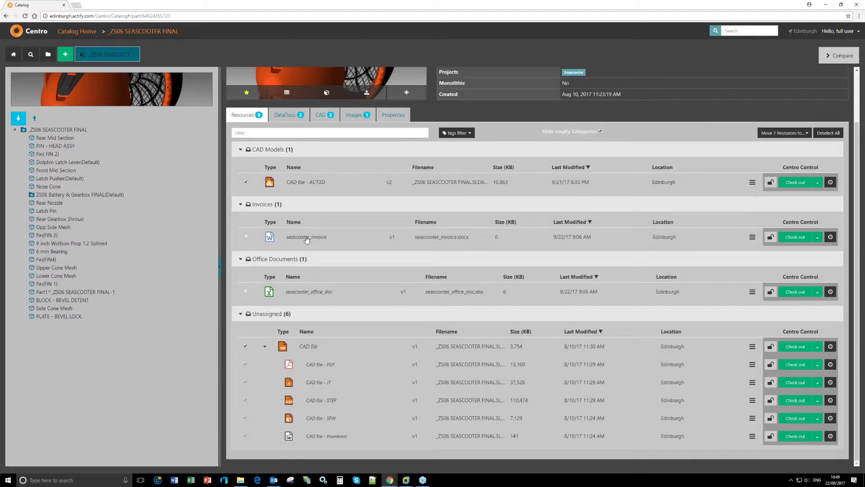
pyautogui.scroll(-1, 306, 274)
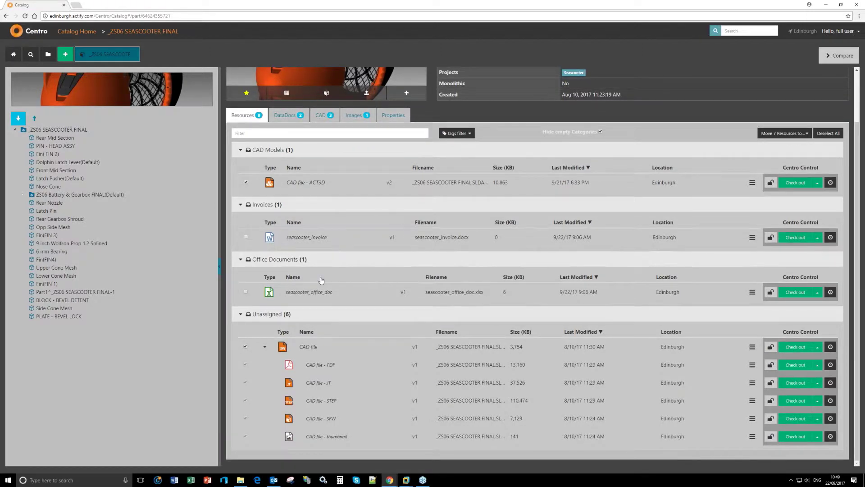
# - Filter the part's resources by the text "invoice", and replace that filter with the Uk tag filter
pyautogui.scroll(5, 321, 280)
pyautogui.click(456, 191)
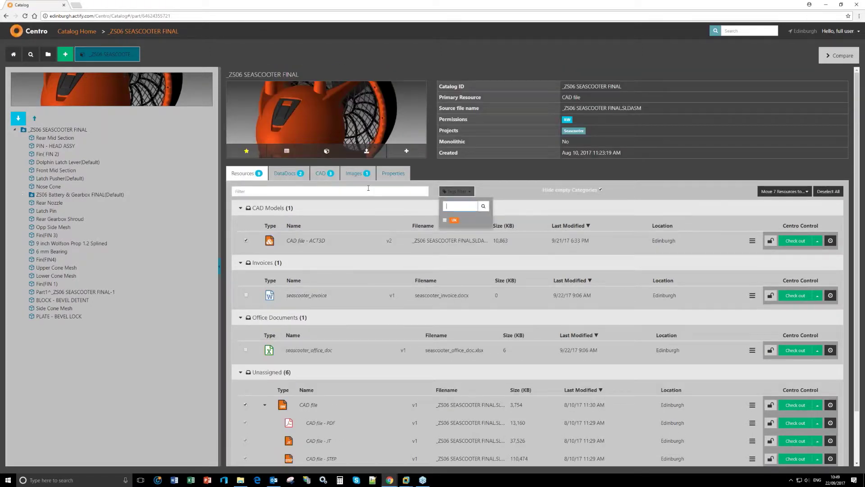
pyautogui.click(341, 192)
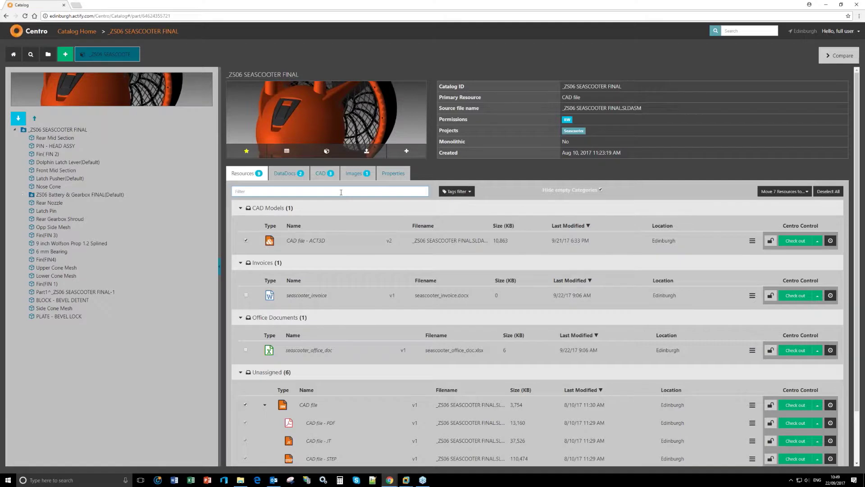
pyautogui.write('ac')
pyautogui.press('BackSpace')
pyautogui.press('BackSpace')
pyautogui.write('invoice')
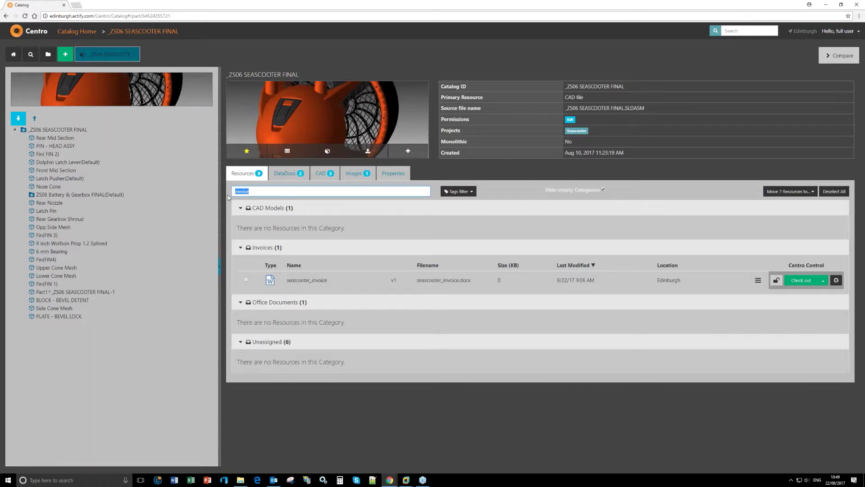
pyautogui.press('BackSpace')
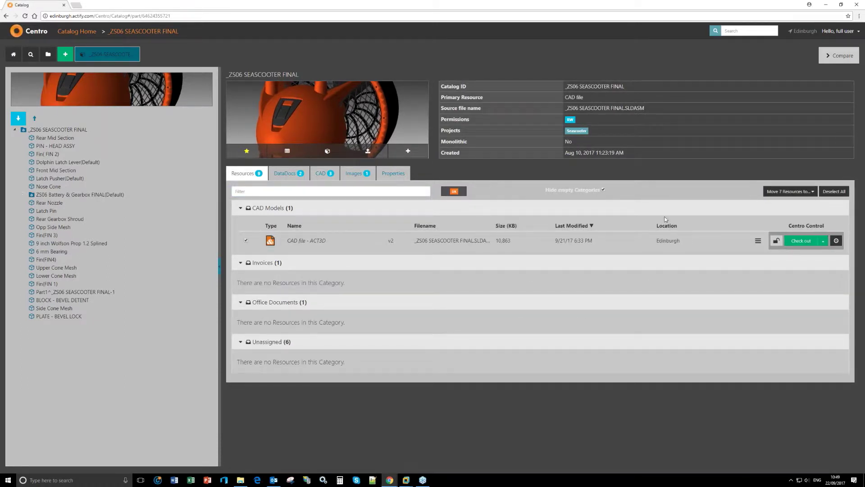
# - Open the Aug 10, 2017 version of the CAD file - ACT3D resource from its history and tag it Uk
pyautogui.click(837, 241)
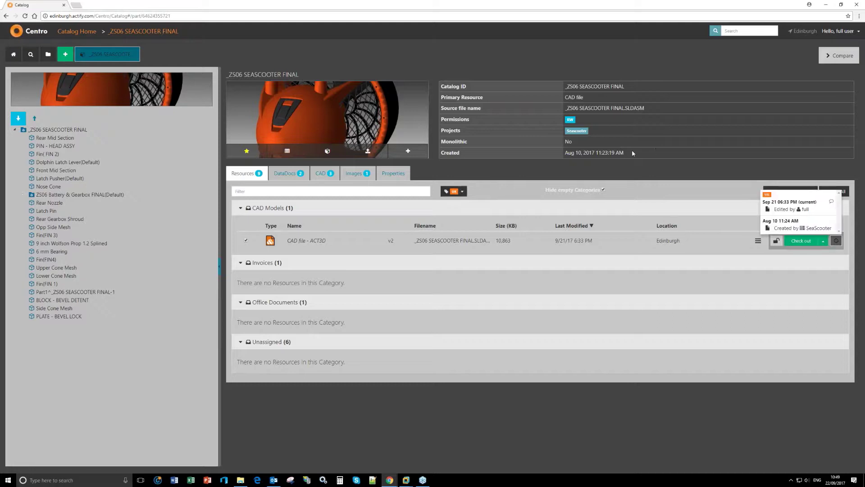
pyautogui.click(788, 228)
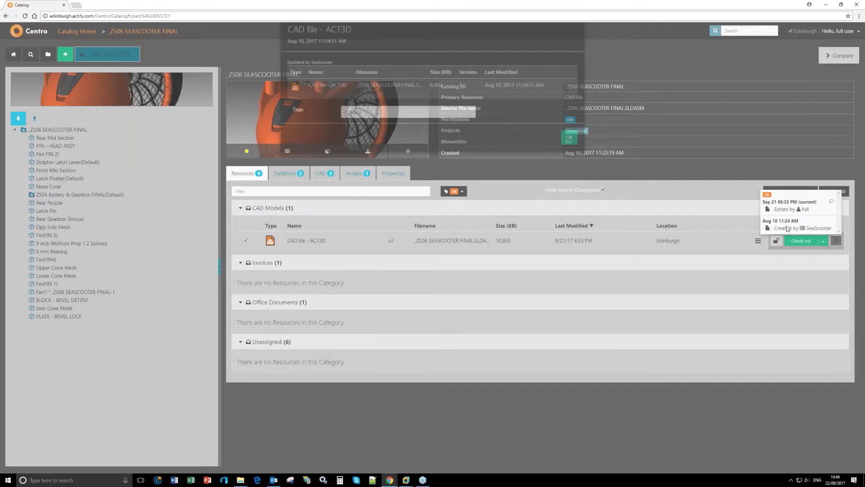
pyautogui.write('Uk')
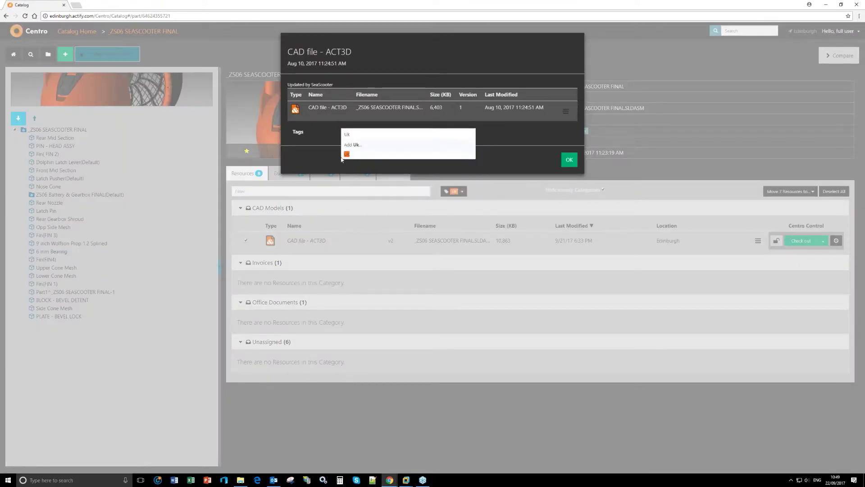
pyautogui.press('Return')
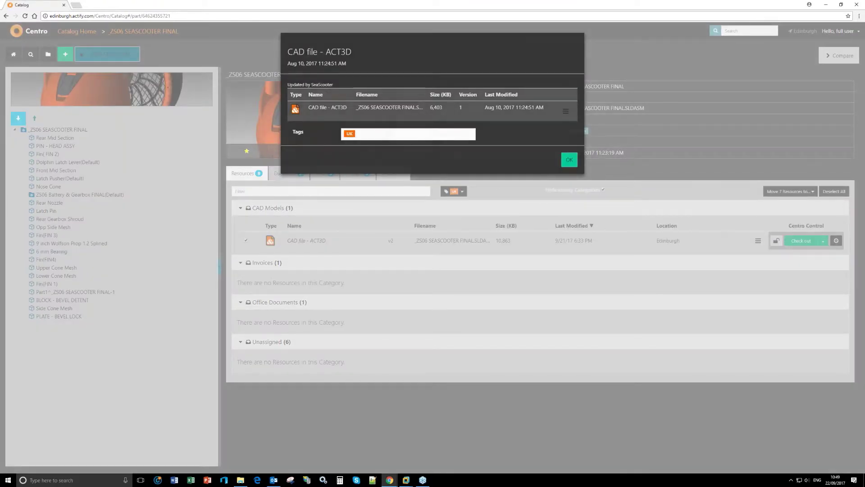
pyautogui.press('Return')
# - Switch the Uk tag filter on the part's resources off and back on
pyautogui.click(454, 191)
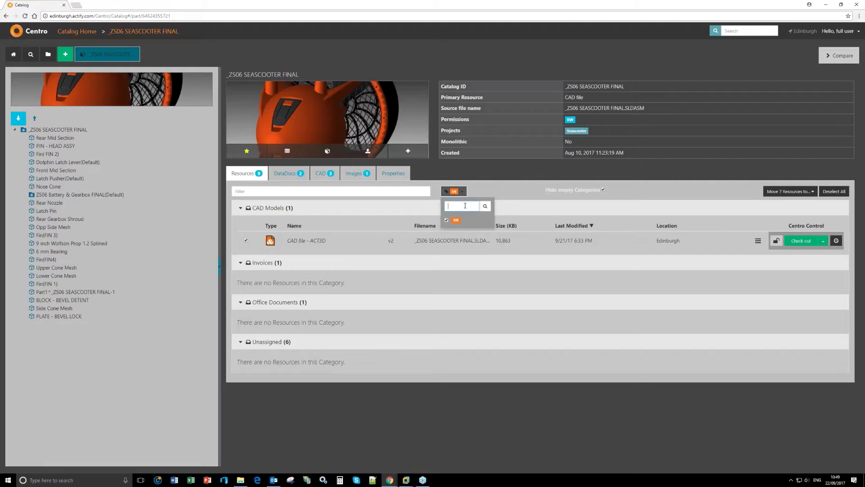
pyautogui.click(446, 220)
pyautogui.click(447, 220)
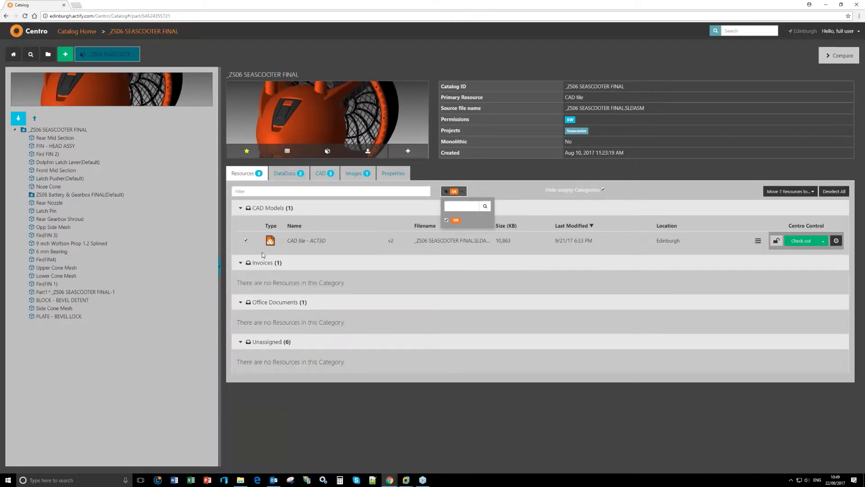
# - Run the saved searches Tag: United Kingdom and Tag: Germany on the search page, and remove the United Kingdom results
pyautogui.click(32, 56)
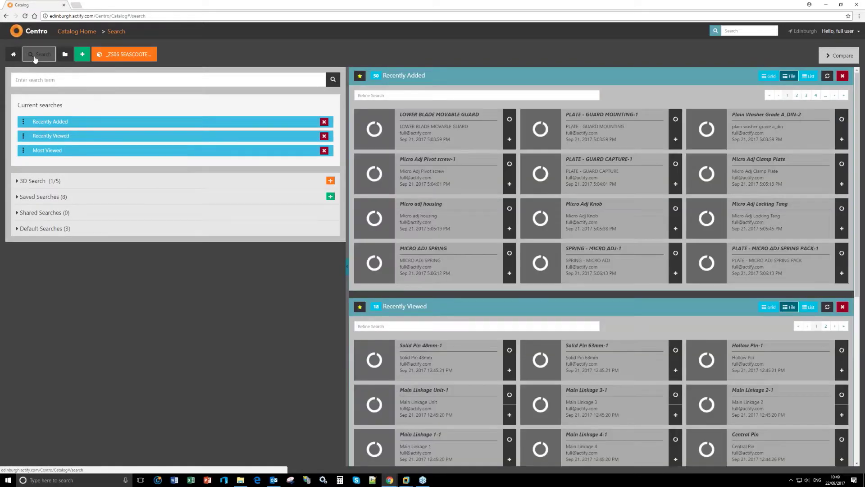
pyautogui.click(50, 197)
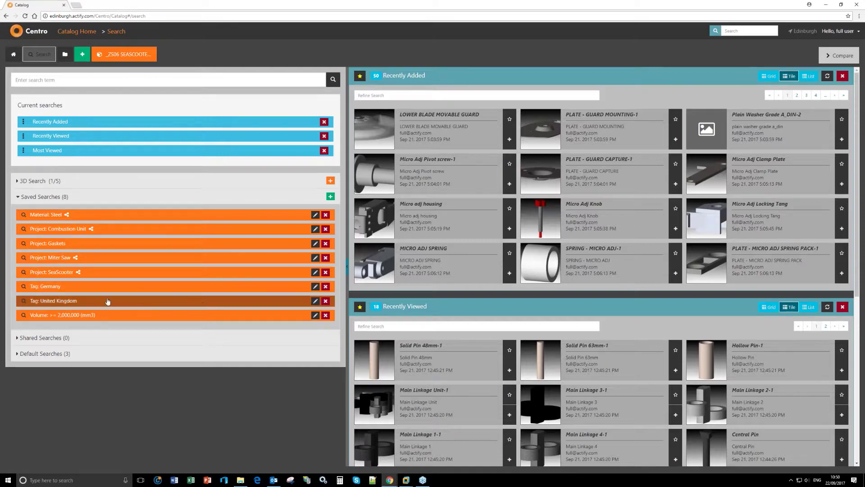
pyautogui.click(56, 305)
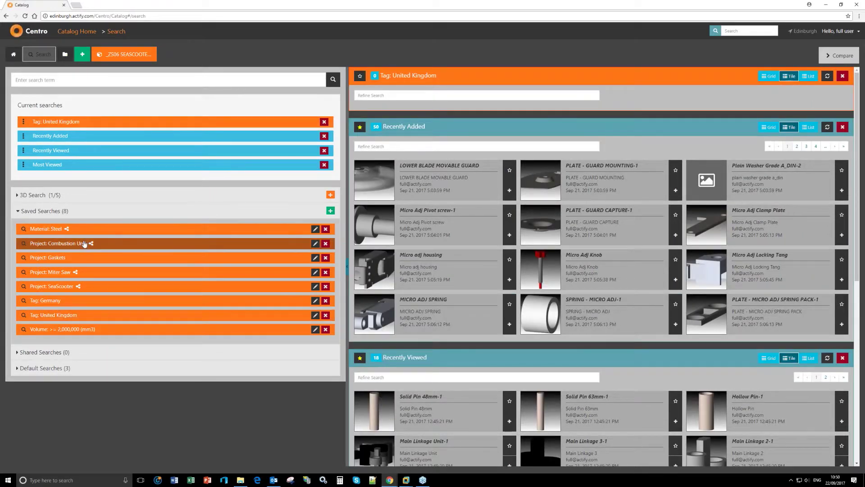
pyautogui.click(50, 305)
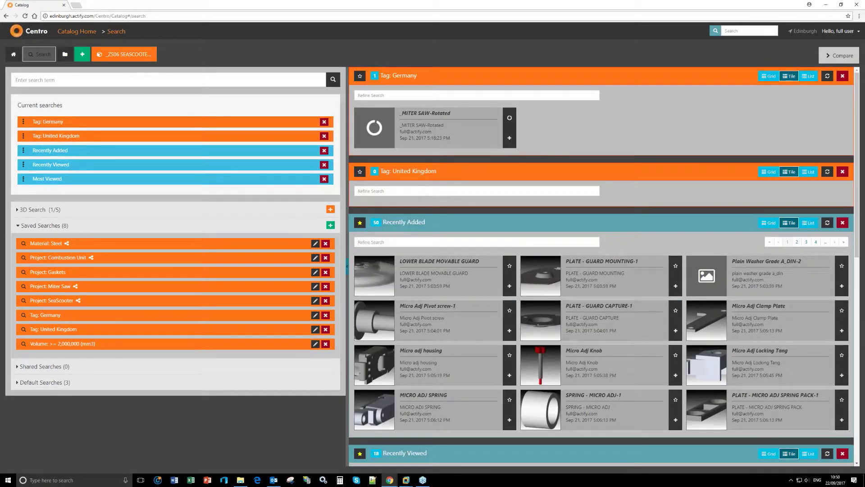
pyautogui.click(843, 171)
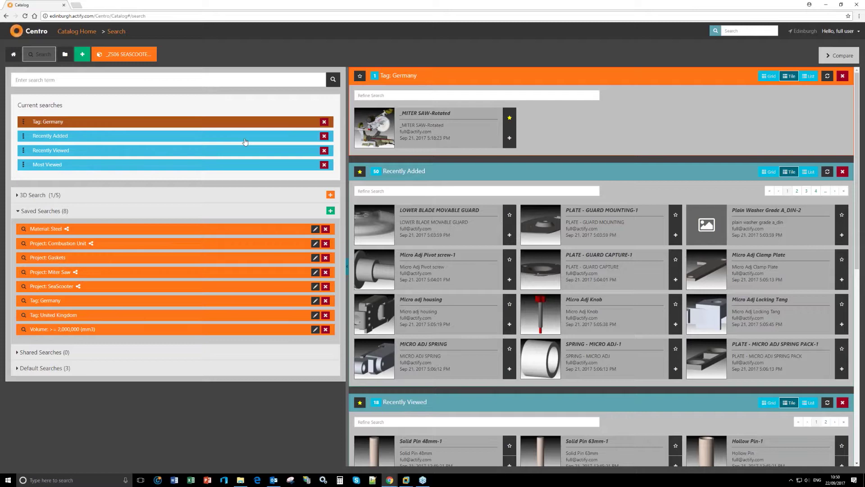
# - Run the saved searches Project: Combustion Unit and Project: Gaskets, and try the Combustion Unit results in list view before settling on grid view
pyautogui.click(60, 244)
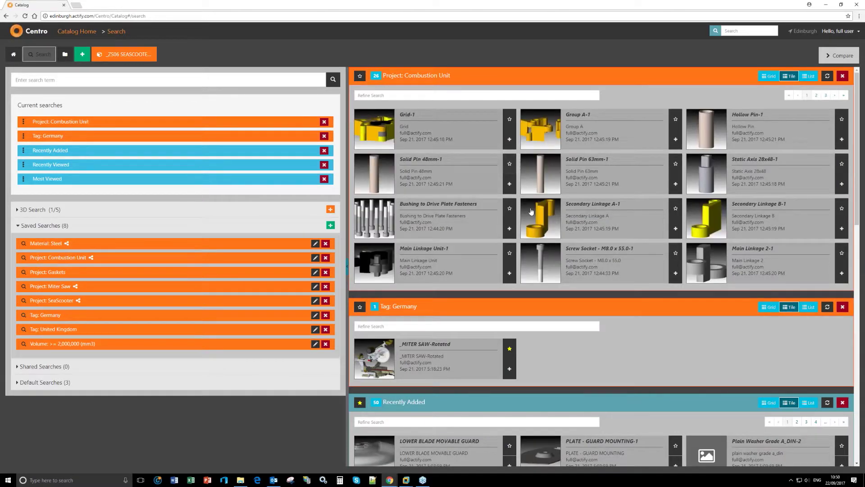
pyautogui.click(54, 272)
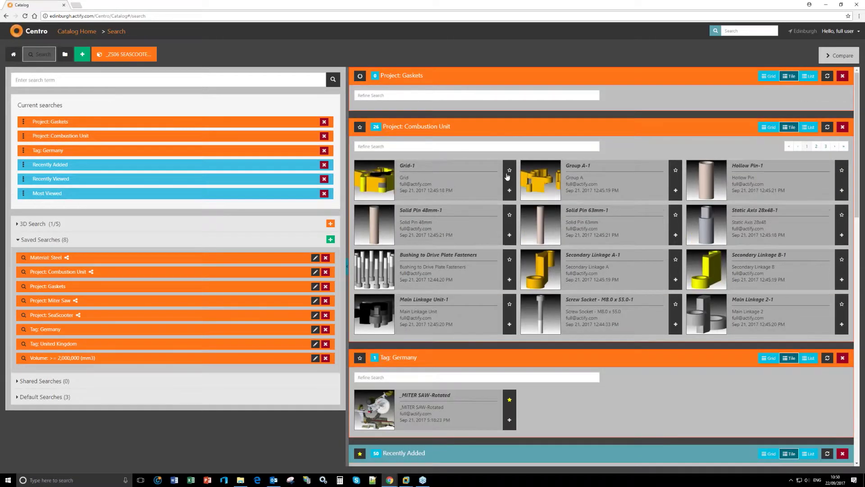
pyautogui.click(769, 127)
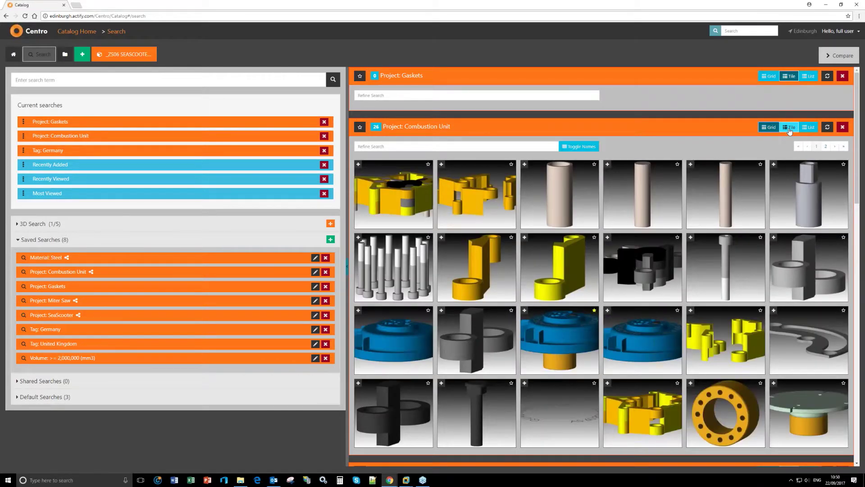
pyautogui.click(809, 127)
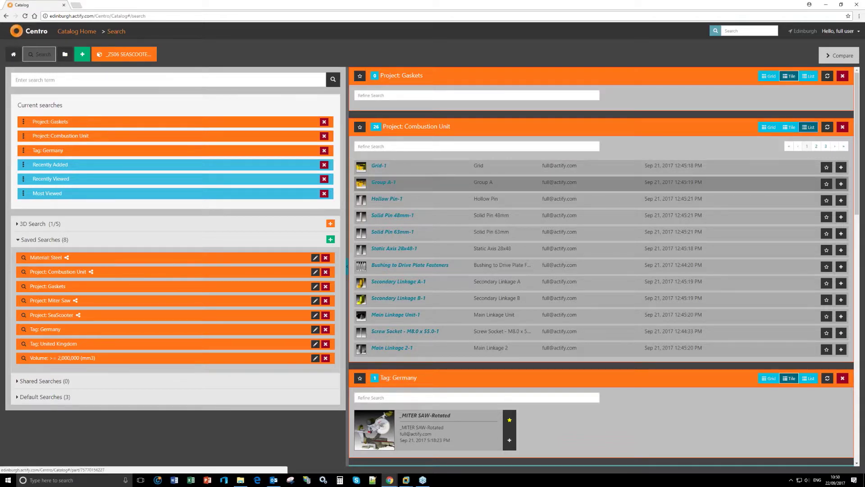
pyautogui.click(769, 127)
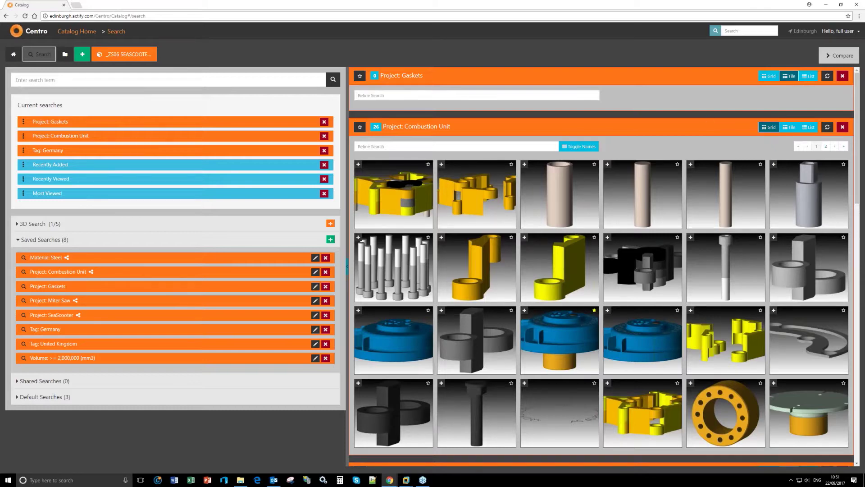
# - Add the parts Grid-1 and Group A-1 from the Combustion Unit results to the comparison list
pyautogui.click(359, 164)
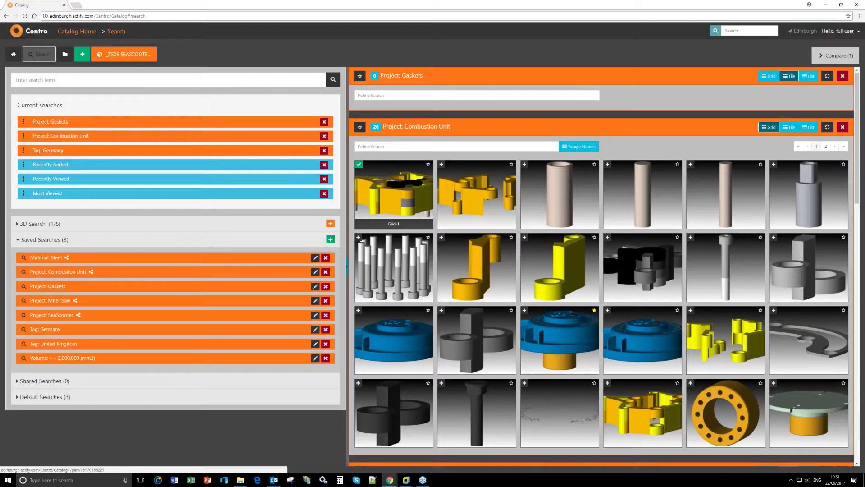
pyautogui.click(442, 164)
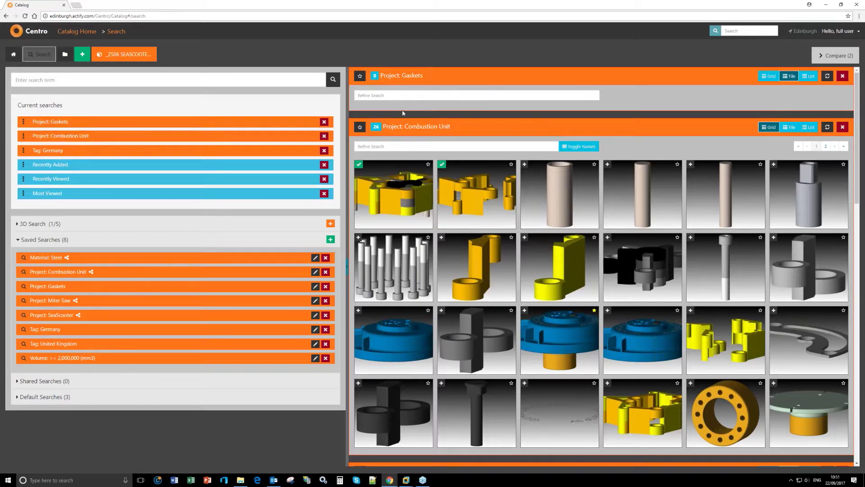
# - Start a new saved search, add Tags, CAD Attributes, DataDocs and Catalog Part options to it, and cancel it
pyautogui.click(330, 239)
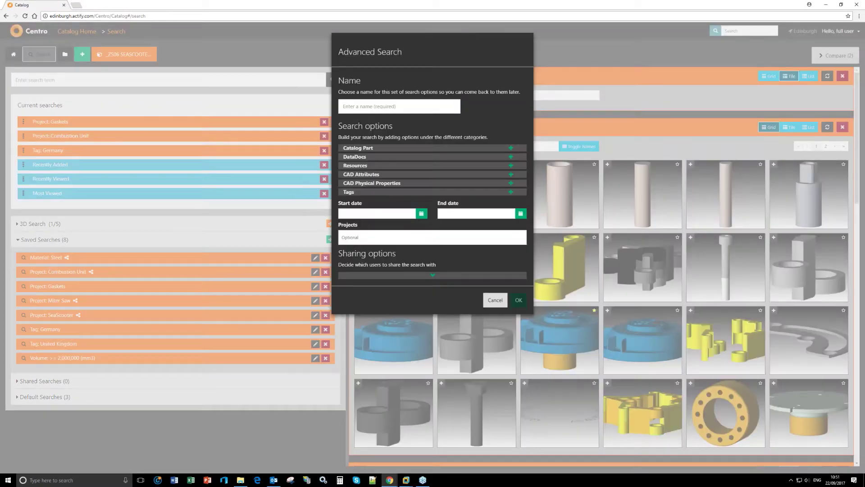
pyautogui.click(510, 192)
pyautogui.click(511, 174)
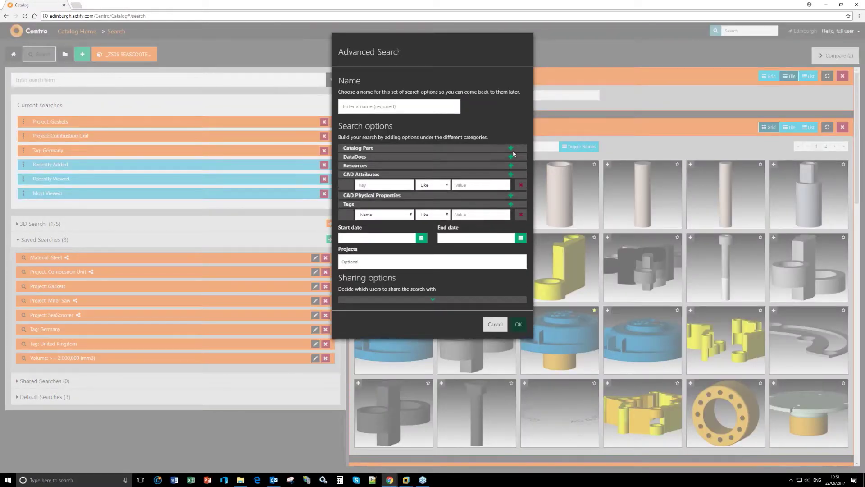
pyautogui.click(511, 157)
pyautogui.click(511, 147)
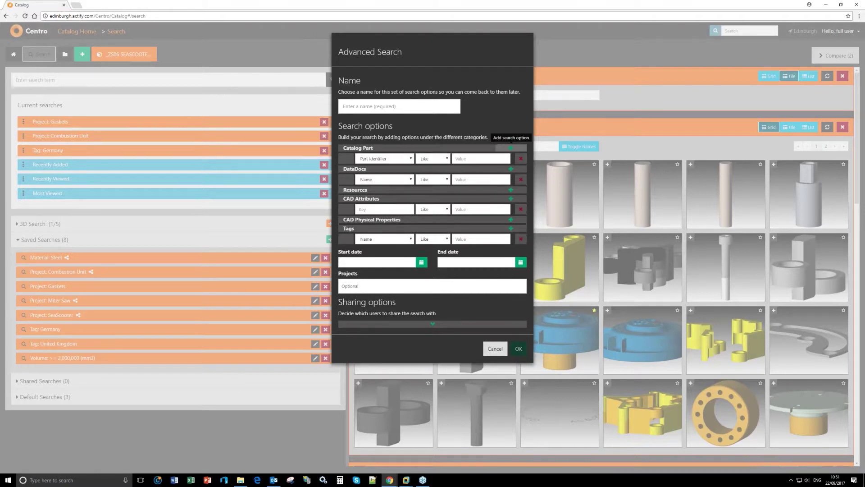
pyautogui.click(494, 348)
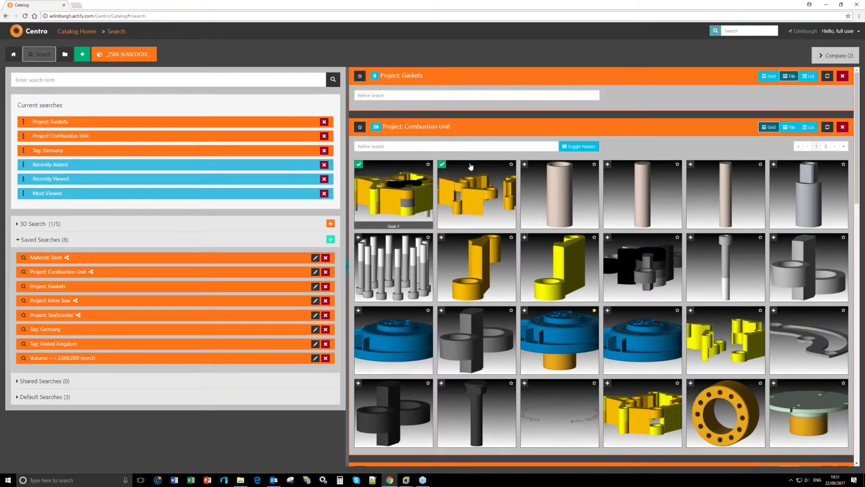
# - Compare the parts Grid-1 and Group A-1, and arrange the comparison in the vertical layout
pyautogui.click(830, 55)
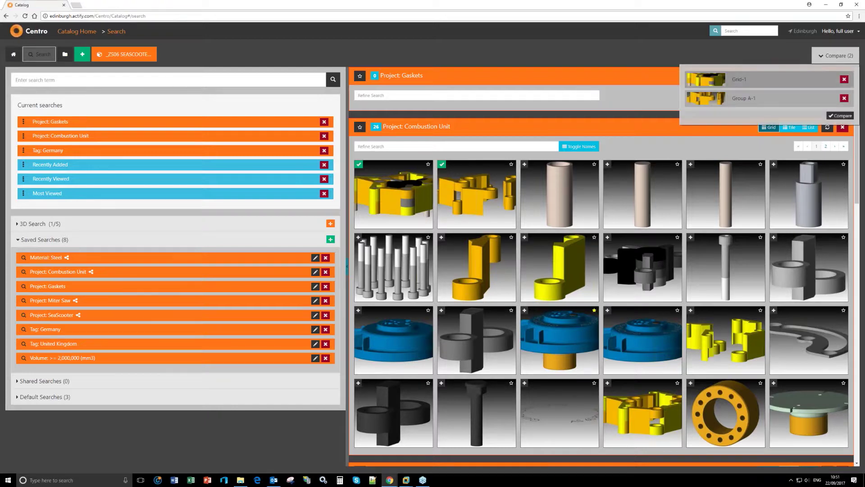
pyautogui.click(846, 60)
pyautogui.click(856, 62)
pyautogui.click(841, 116)
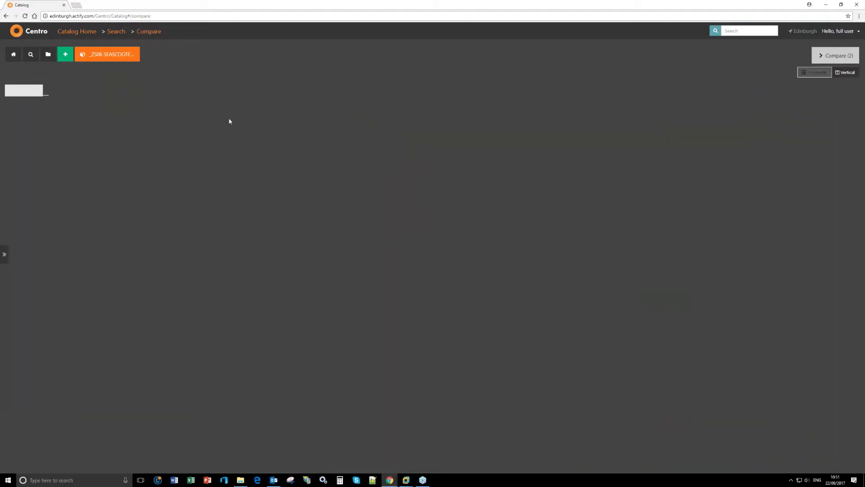
pyautogui.click(846, 72)
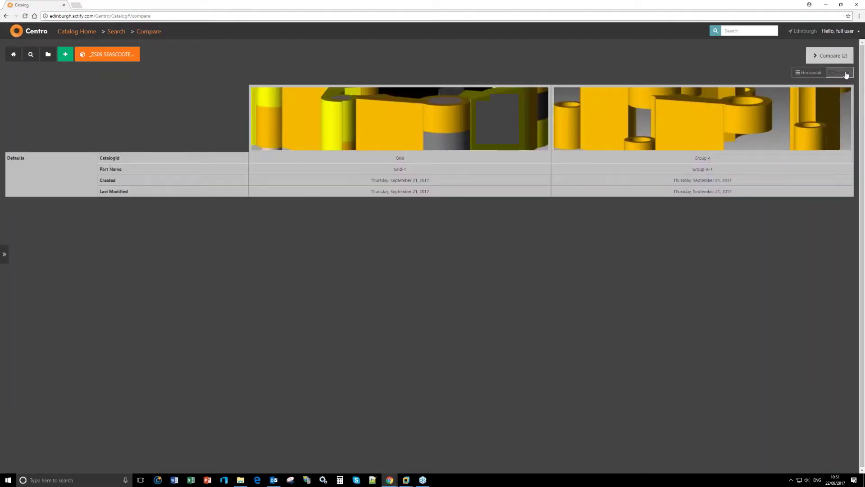
# - Include the CAD file - ACT3D attributes in the part comparison alongside the defaults, and examine the compared values
pyautogui.click(7, 261)
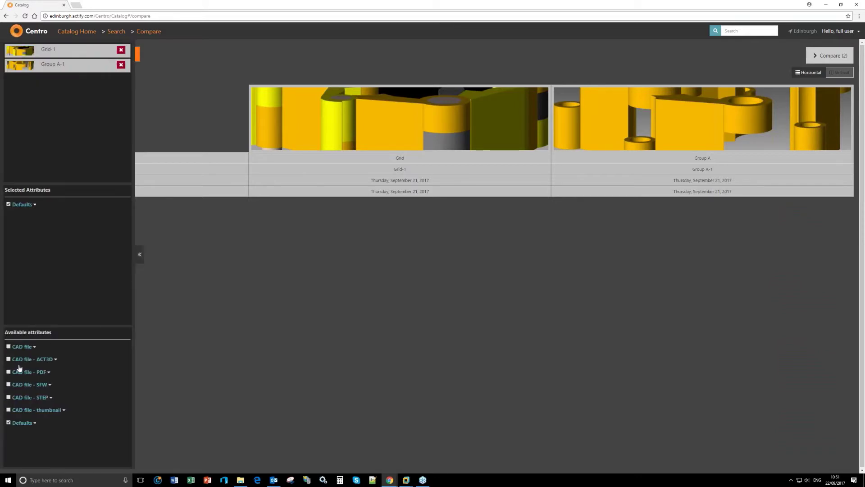
pyautogui.click(8, 360)
pyautogui.click(9, 204)
pyautogui.click(139, 254)
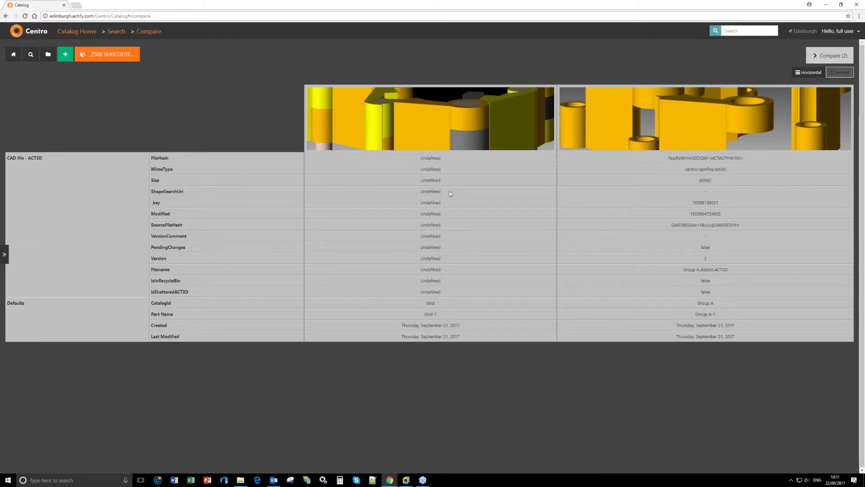
pyautogui.click(7, 255)
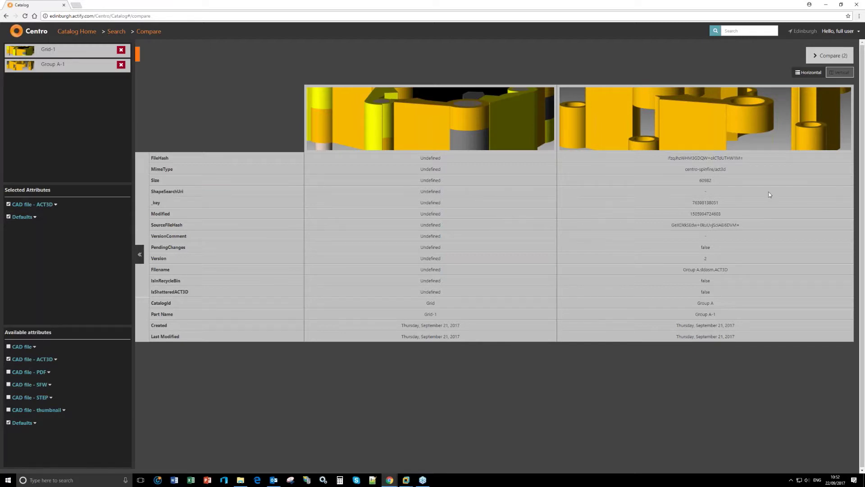
# - Return to the search page and search the catalog for "miter saw"
pyautogui.click(115, 31)
pyautogui.click(70, 81)
pyautogui.write('miter saw')
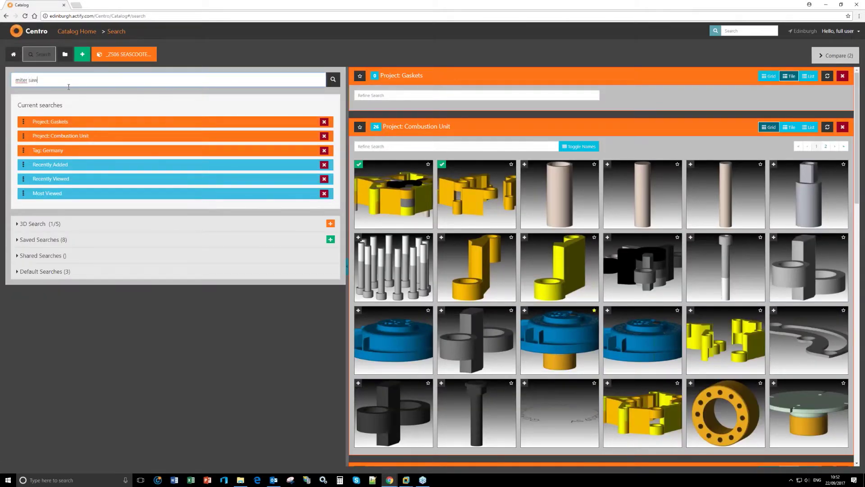
pyautogui.press('Return')
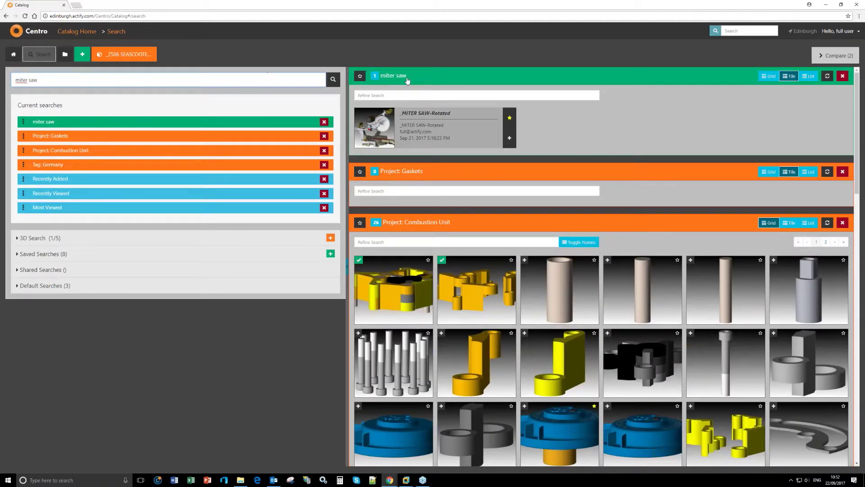
# - Favorite the Project: Combustion Unit search and the miter saw search
pyautogui.click(359, 222)
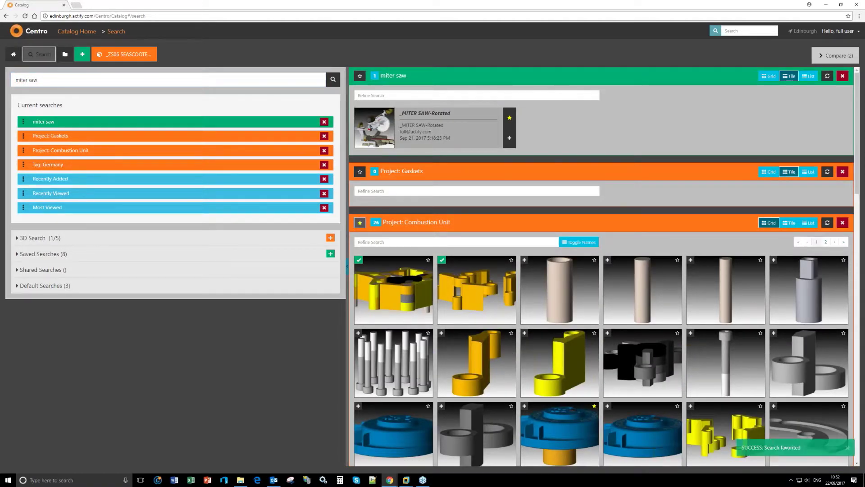
pyautogui.click(49, 255)
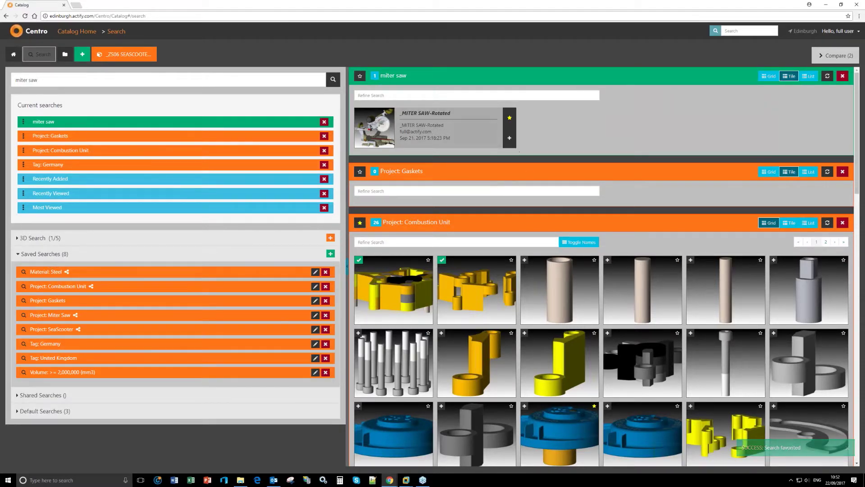
pyautogui.click(360, 76)
# - Go to the Catalog home page and view the favorited projects and favorited searches
pyautogui.click(14, 54)
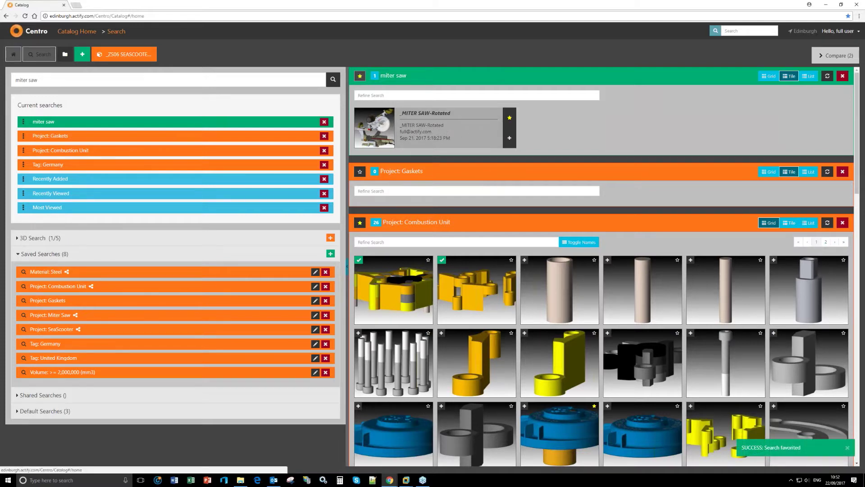
pyautogui.scroll(-1, 430, 225)
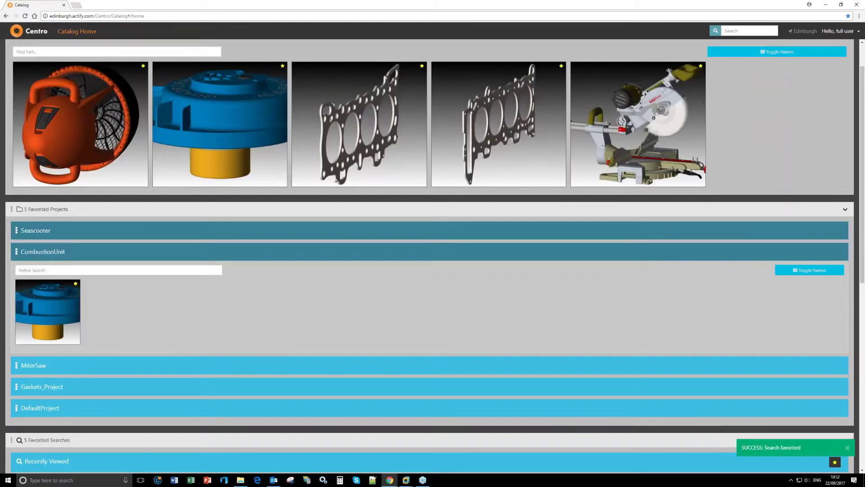
pyautogui.scroll(-1, 323, 264)
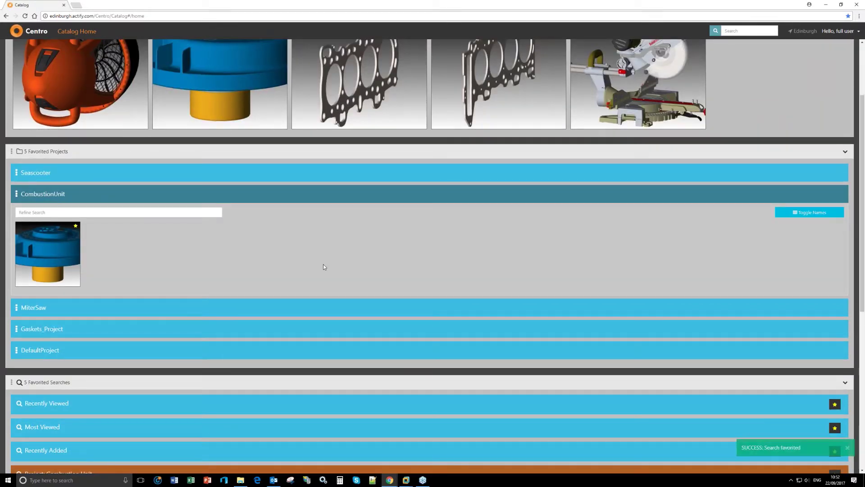
# - Expand the MiterSaw project among the favorited projects and view its parts
pyautogui.scroll(2, 324, 267)
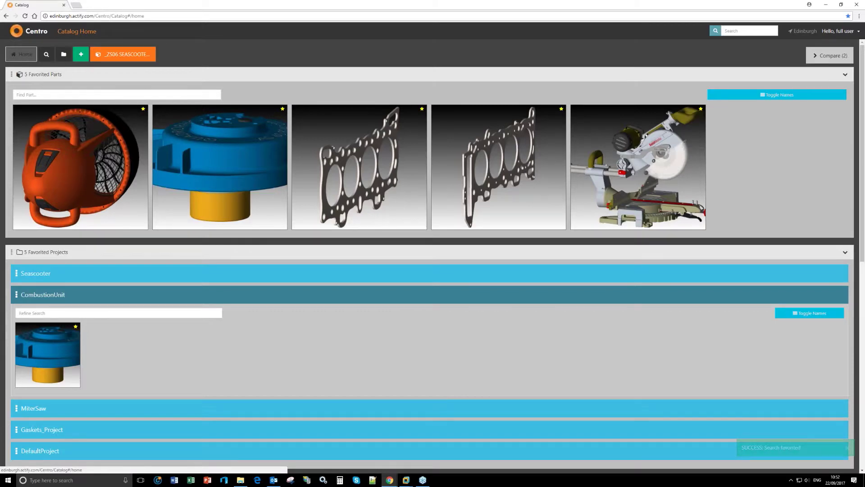
pyautogui.scroll(-1, 264, 293)
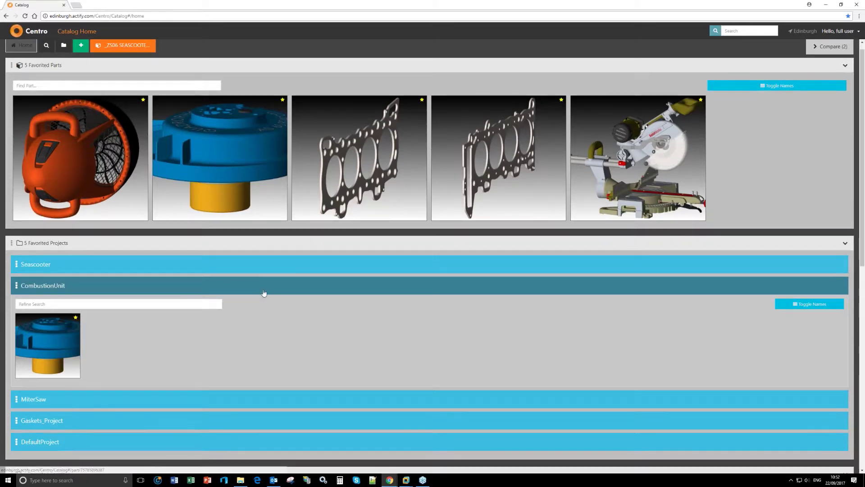
pyautogui.scroll(-2, 265, 293)
pyautogui.scroll(2, 264, 293)
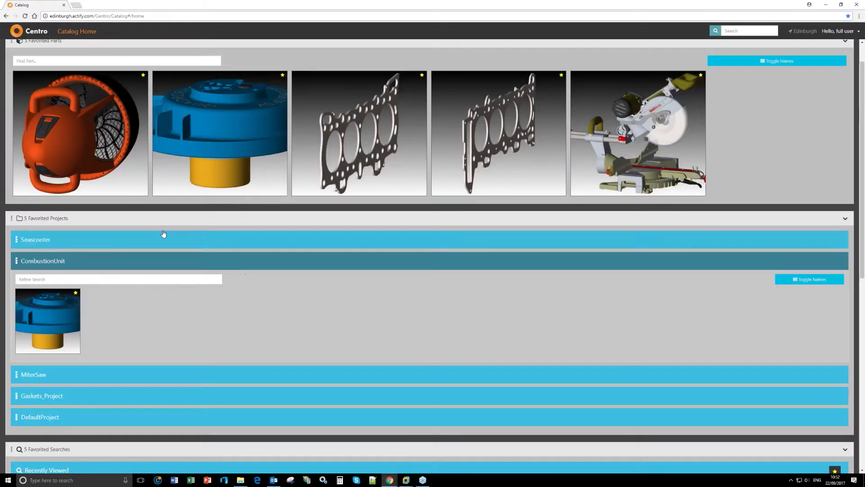
pyautogui.scroll(-1, 149, 242)
pyautogui.scroll(-1, 433, 256)
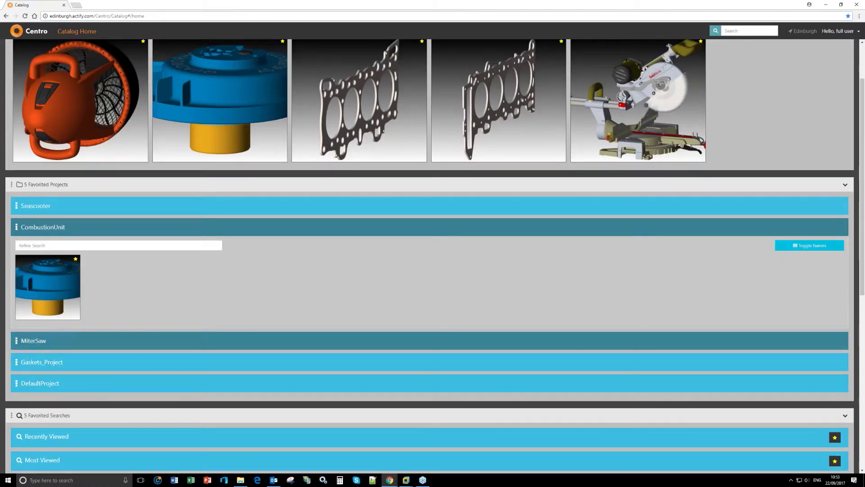
pyautogui.click(62, 343)
pyautogui.scroll(-1, 62, 343)
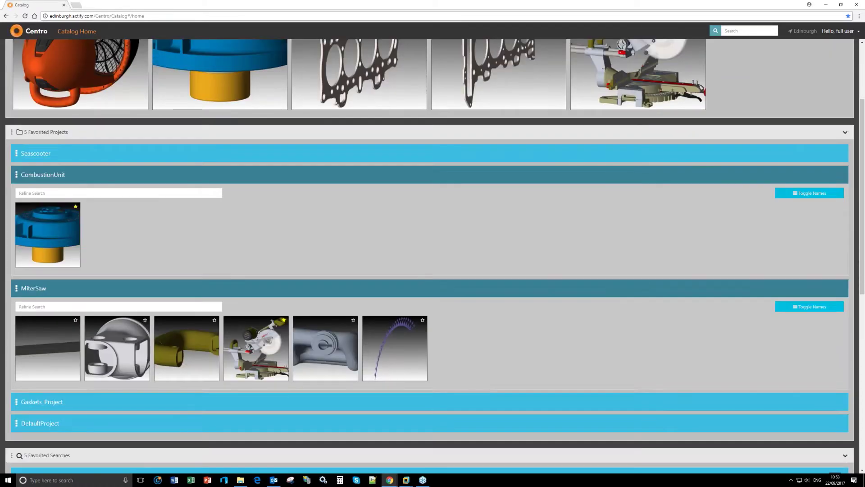
# - Place the blue combustion unit part first among the favorited parts, and review the favorited searches
pyautogui.scroll(2, 63, 343)
pyautogui.scroll(1, 80, 135)
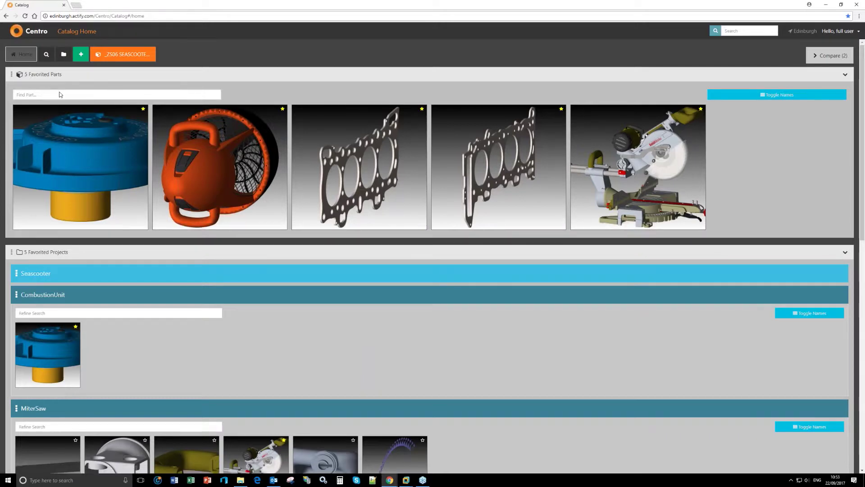
pyautogui.scroll(-1, 165, 252)
pyautogui.scroll(-9, 165, 252)
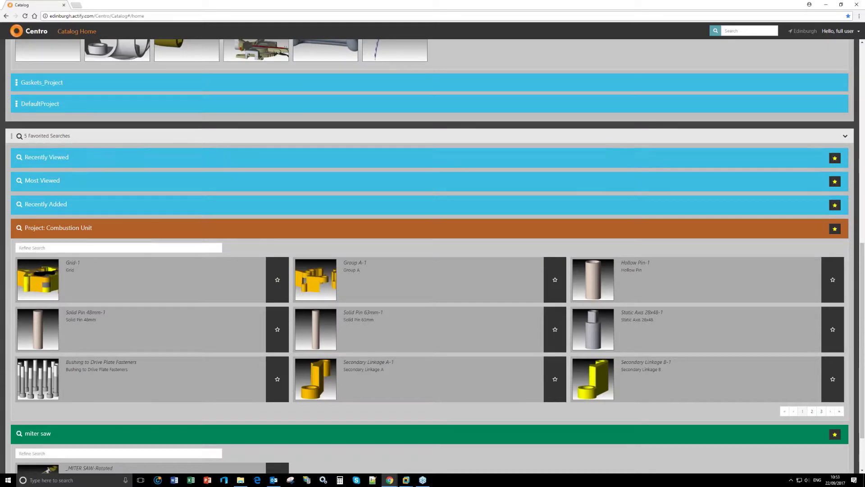
pyautogui.scroll(-1, 81, 174)
pyautogui.scroll(-1, 233, 184)
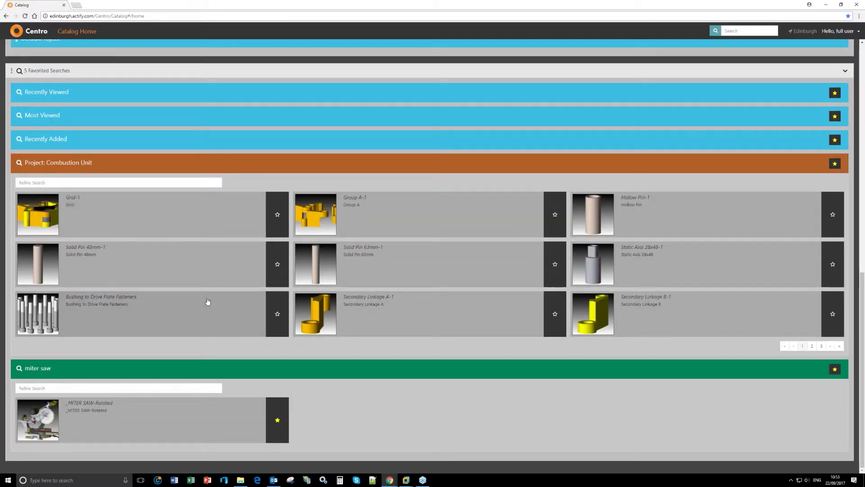
pyautogui.scroll(1, 208, 302)
pyautogui.scroll(9, 206, 302)
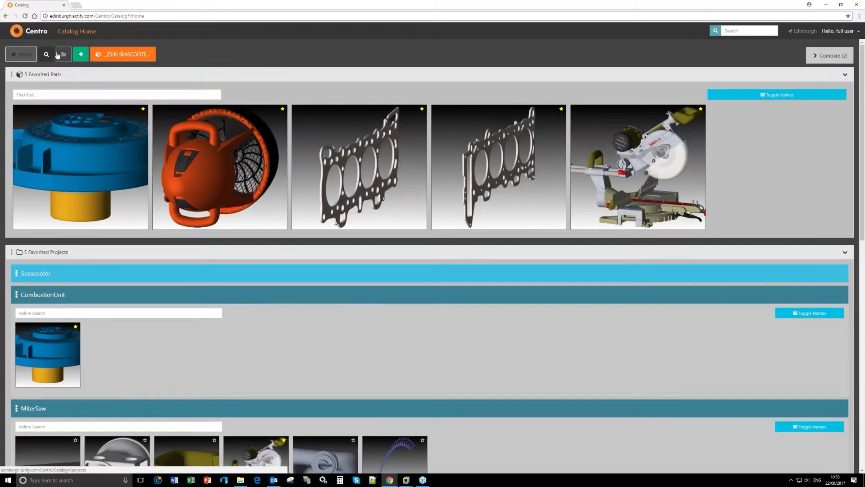
# - Check out the CAD file - ACT3D resource of the _ZS06 SEASCOOTER FINAL part and download it
pyautogui.click(46, 54)
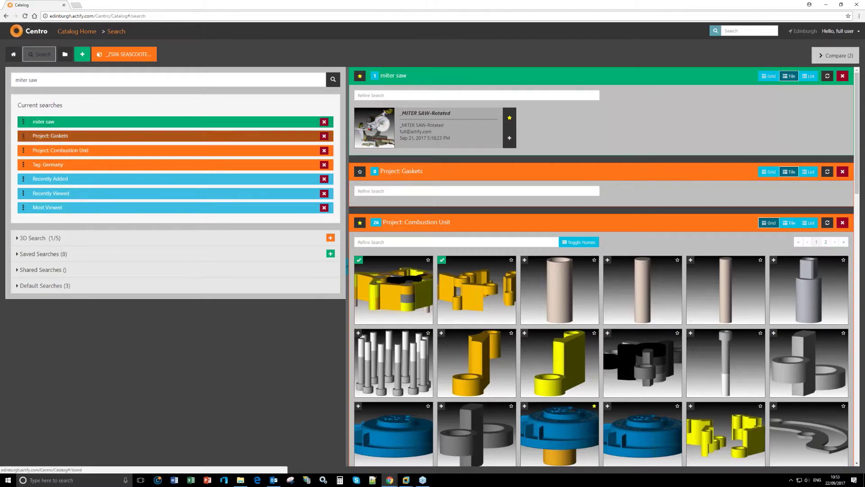
pyautogui.click(11, 55)
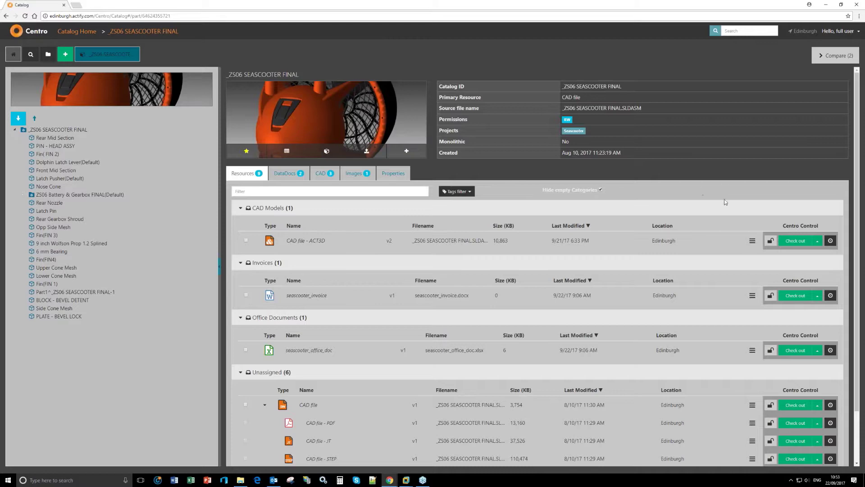
pyautogui.click(796, 243)
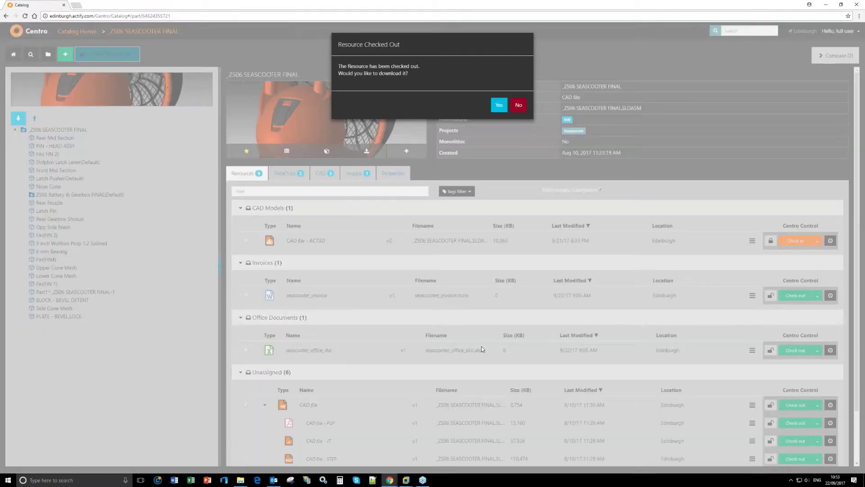
pyautogui.click(499, 105)
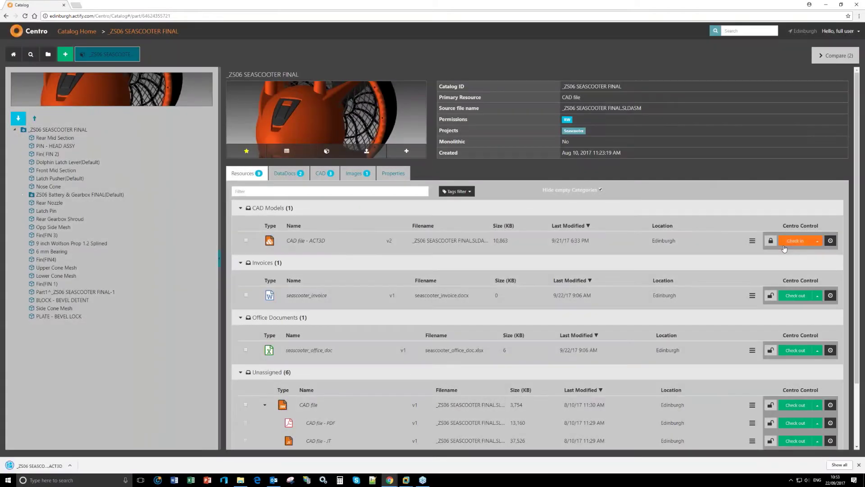
# - Examine the check-in form and available tags for the CAD file - ACT3D resource, and close it without checking in
pyautogui.click(795, 242)
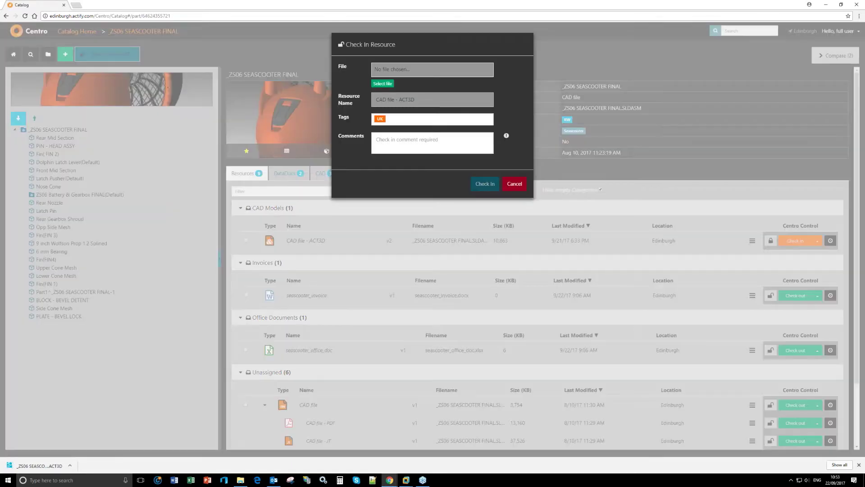
pyautogui.click(406, 119)
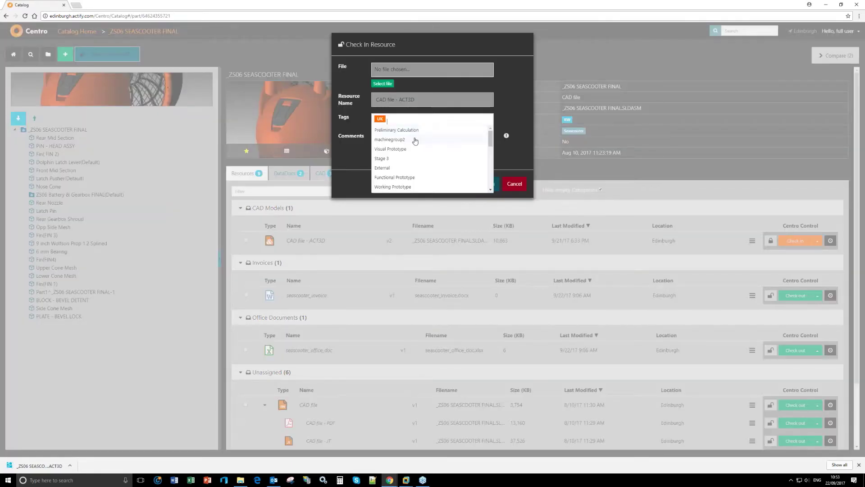
pyautogui.scroll(-3, 407, 178)
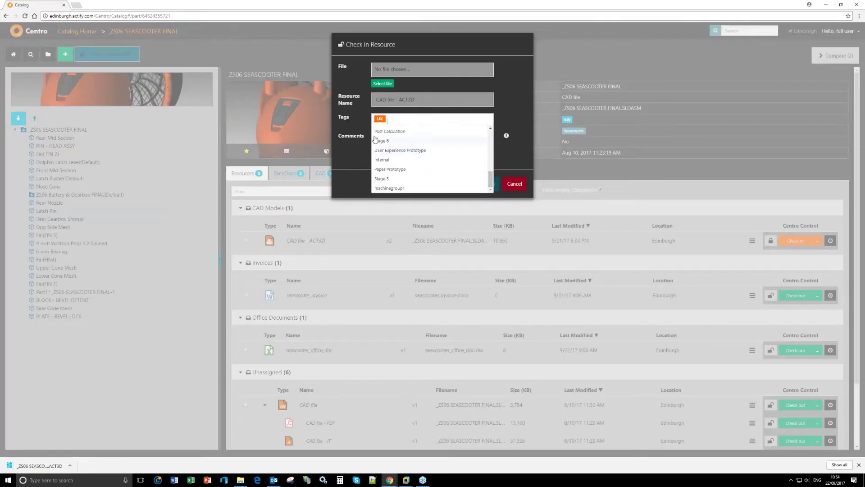
pyautogui.click(400, 146)
pyautogui.click(447, 142)
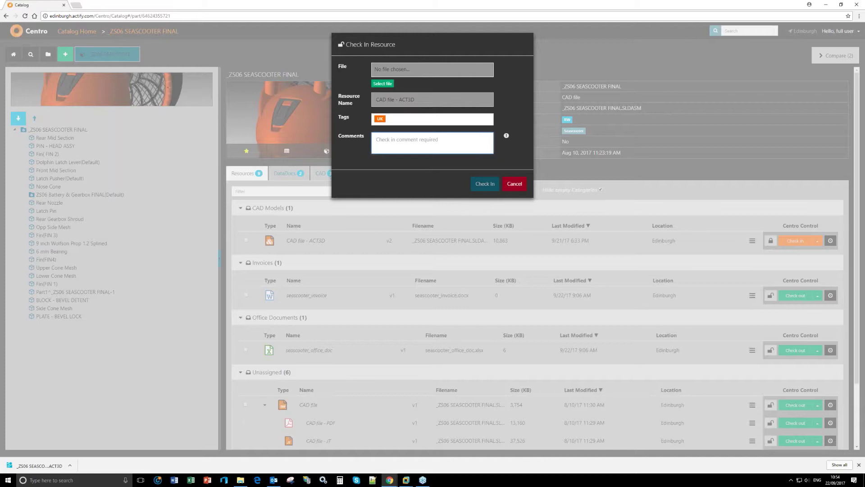
pyautogui.click(509, 184)
# - Check out the seascooter_invoice resource and download it
pyautogui.click(795, 295)
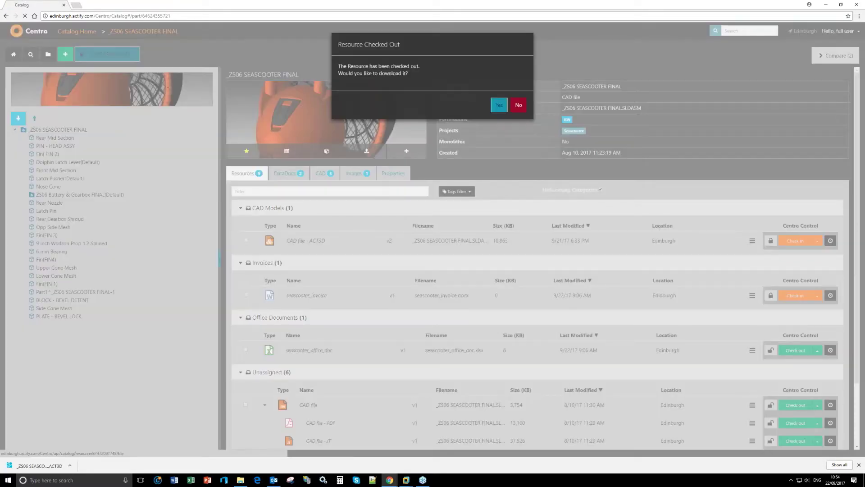
pyautogui.click(498, 102)
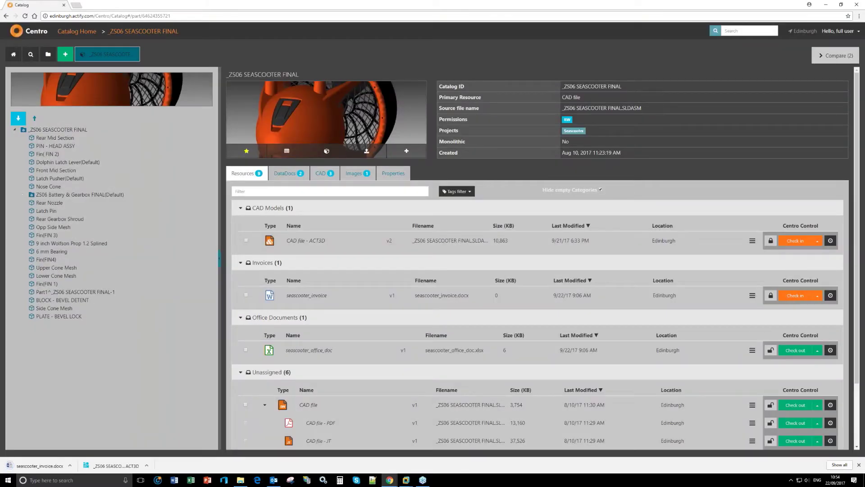
pyautogui.click(816, 241)
pyautogui.click(817, 242)
# - Uncover the desktop behind the browser window and open the _ZS06 SEASCOOTER FINAL folder
pyautogui.moveTo(574, 3); pyautogui.dragTo(582, 9)
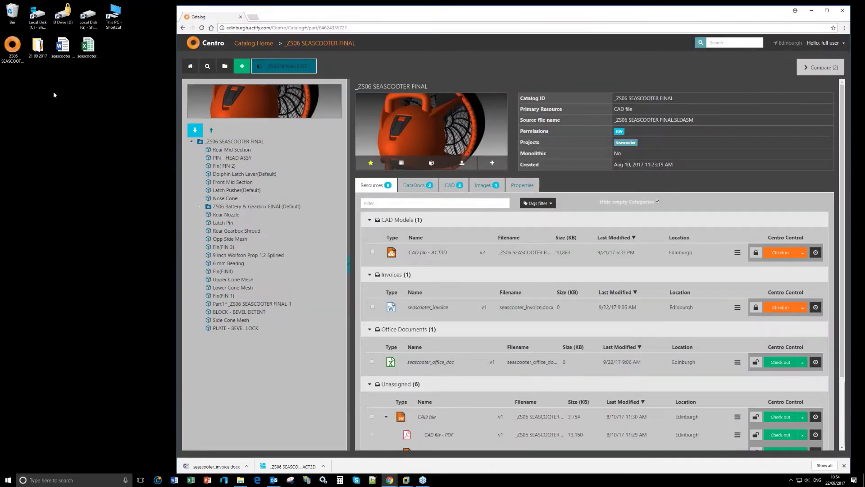
pyautogui.click(13, 50)
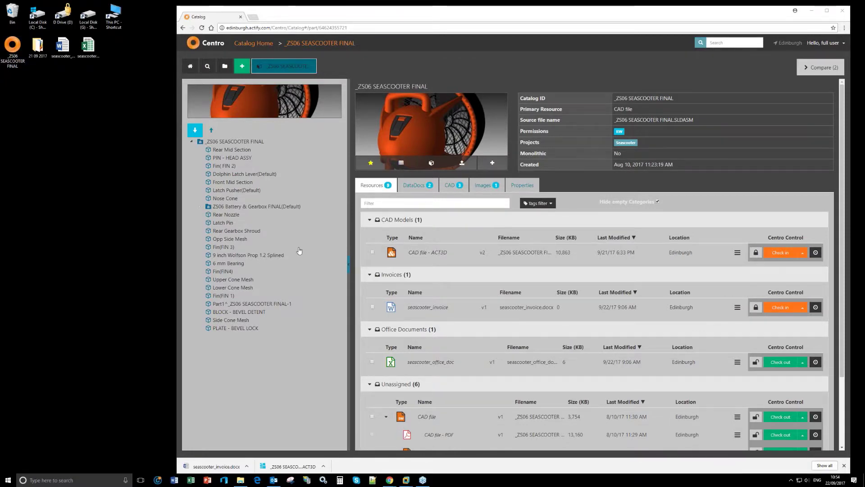
pyautogui.moveTo(18, 58)
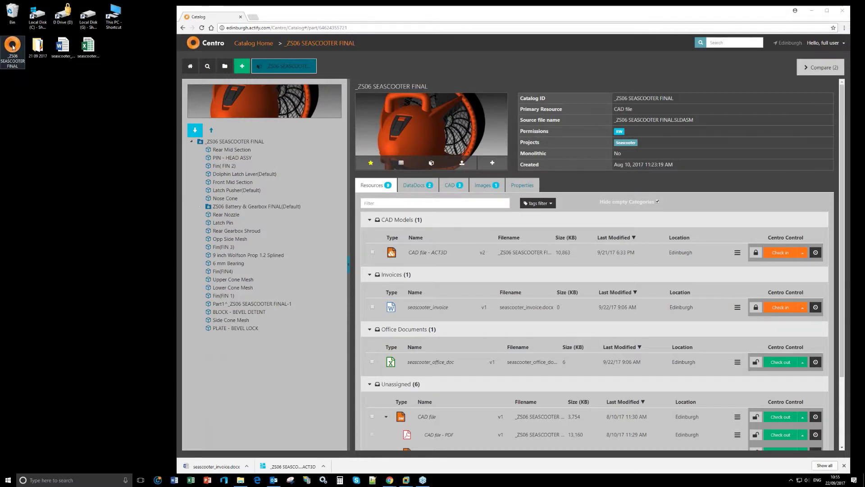
pyautogui.doubleClick(6, 44)
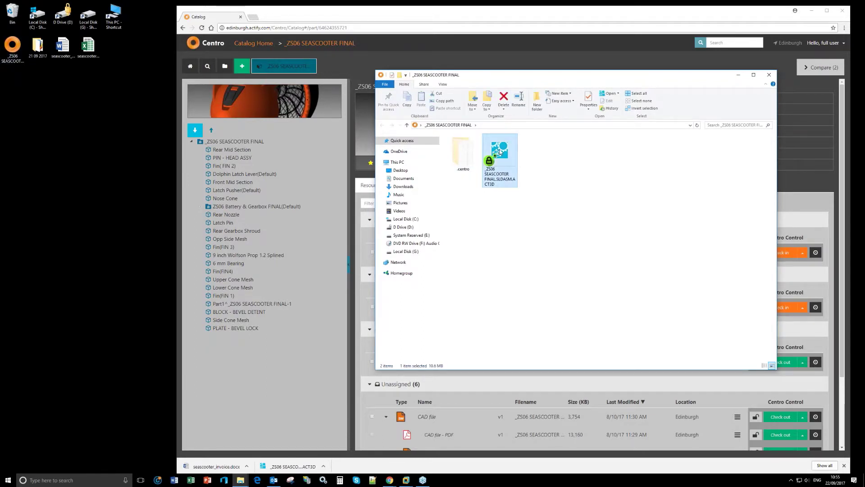
pyautogui.rightClick(500, 149)
pyautogui.moveTo(590, 198)
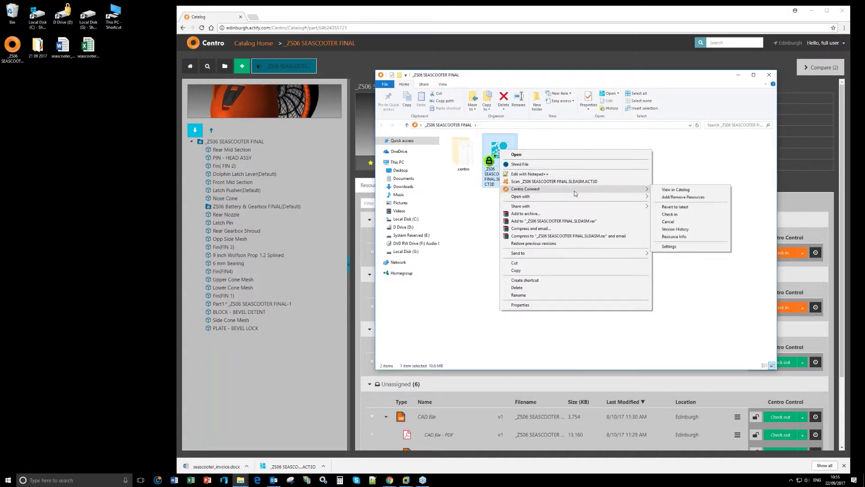
pyautogui.click(680, 216)
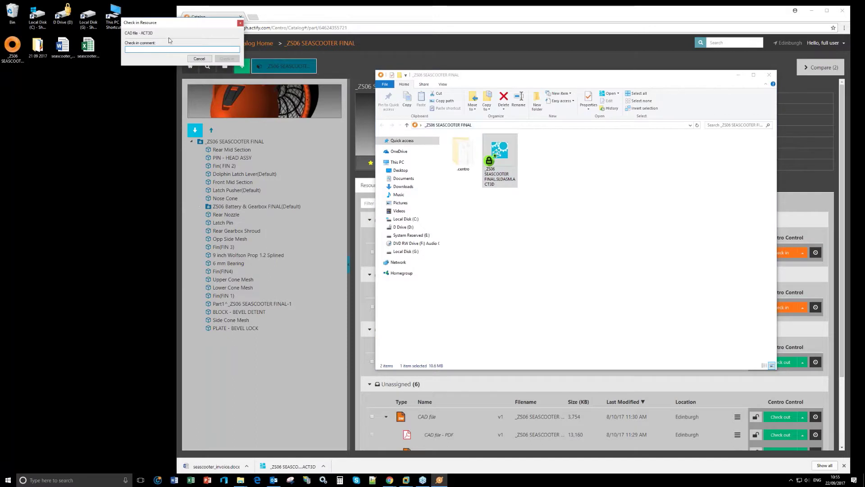
pyautogui.write('f')
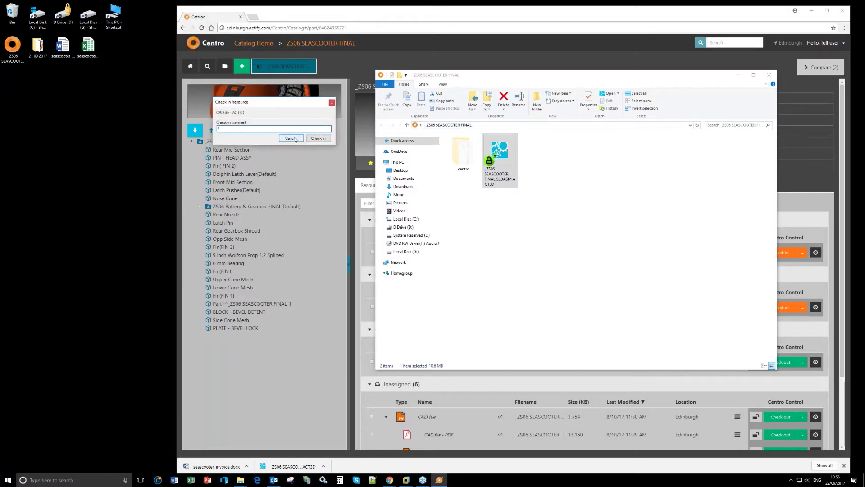
pyautogui.click(290, 138)
# - Cancel the checkout of the _ZS06 SEASCOOTER FINAL ACT3D file through Centro Connect in the folder
pyautogui.rightClick(500, 161)
pyautogui.moveTo(629, 208)
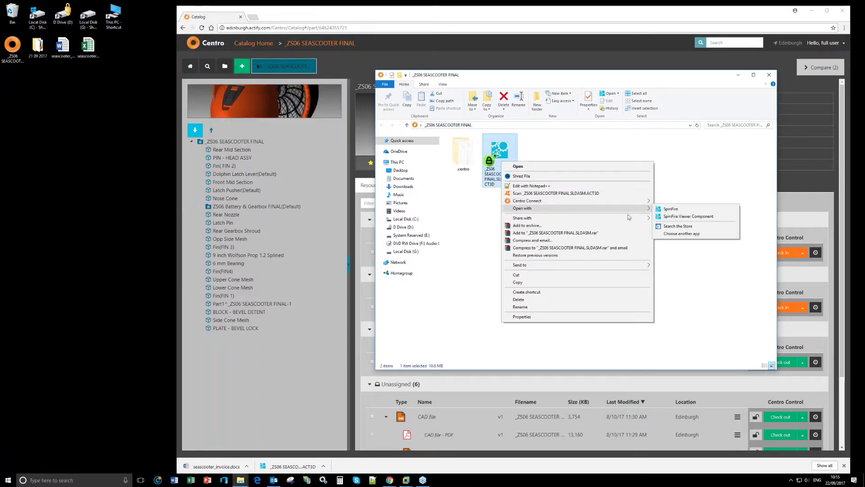
pyautogui.click(676, 233)
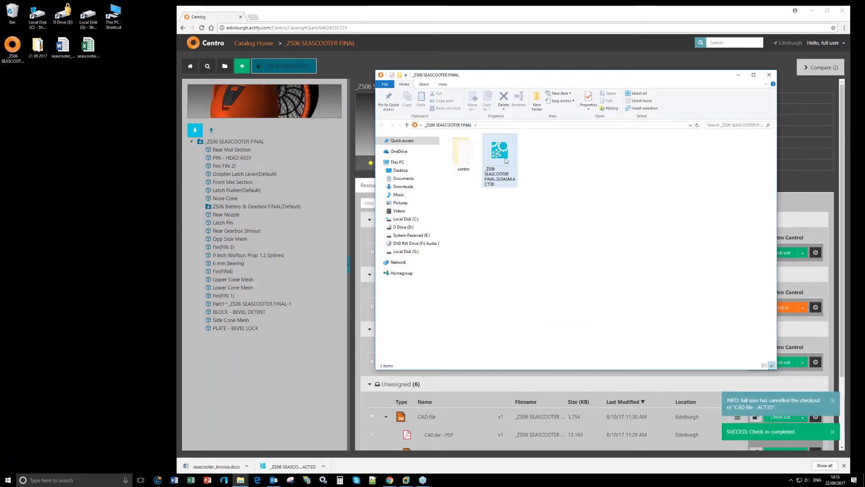
# - Move the folder window so the catalog's check-out controls are uncovered, and check out the ACT3D file through Centro Connect
pyautogui.moveTo(535, 75); pyautogui.dragTo(325, 105)
pyautogui.click(290, 185)
pyautogui.rightClick(301, 175)
pyautogui.moveTo(364, 211)
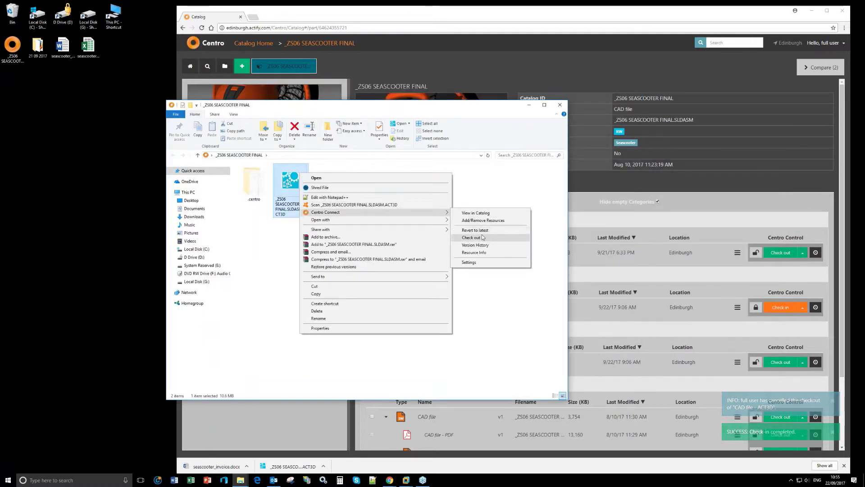
pyautogui.click(485, 236)
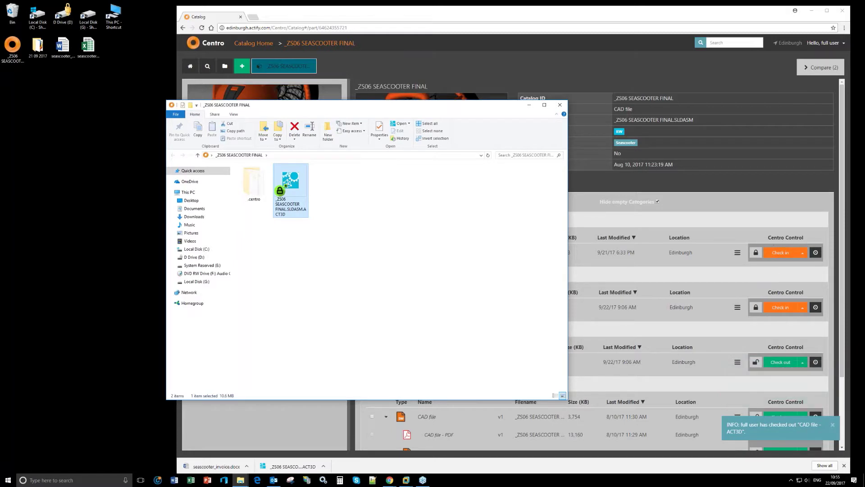
# - Cancel the ACT3D file's checkout through Centro Connect once more, and check the file out again
pyautogui.rightClick(292, 173)
pyautogui.moveTo(361, 212)
pyautogui.click(474, 246)
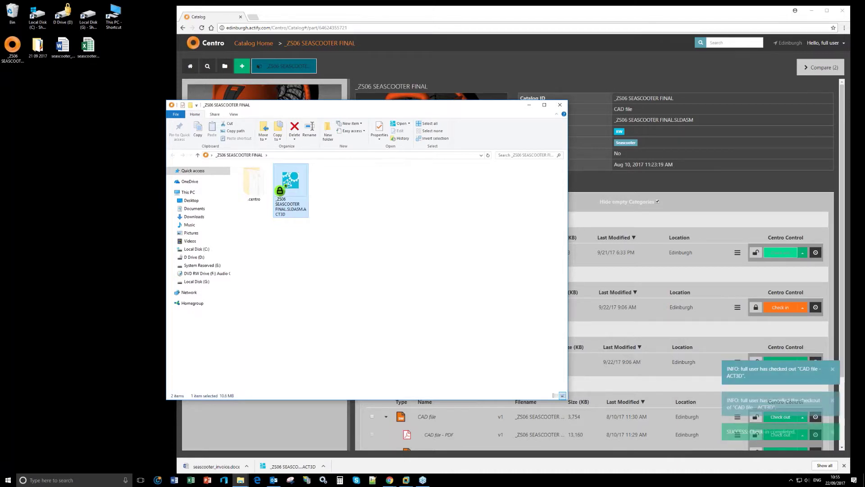
pyautogui.rightClick(297, 195)
pyautogui.moveTo(369, 231)
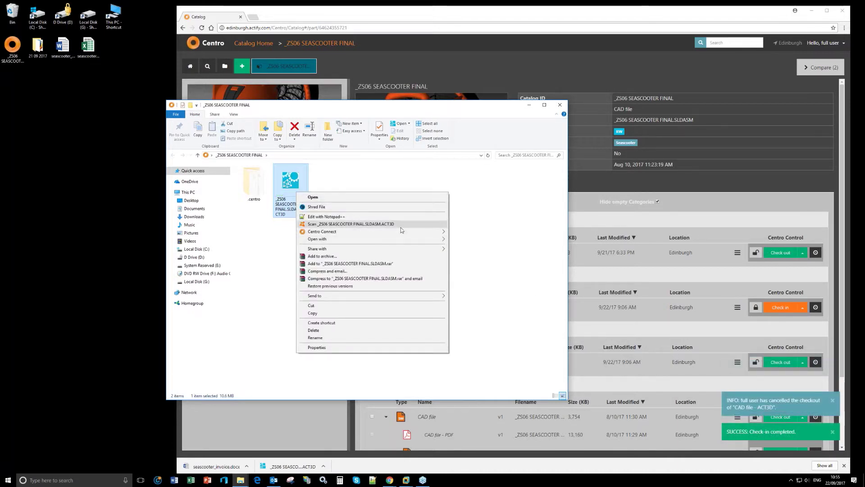
pyautogui.click(469, 256)
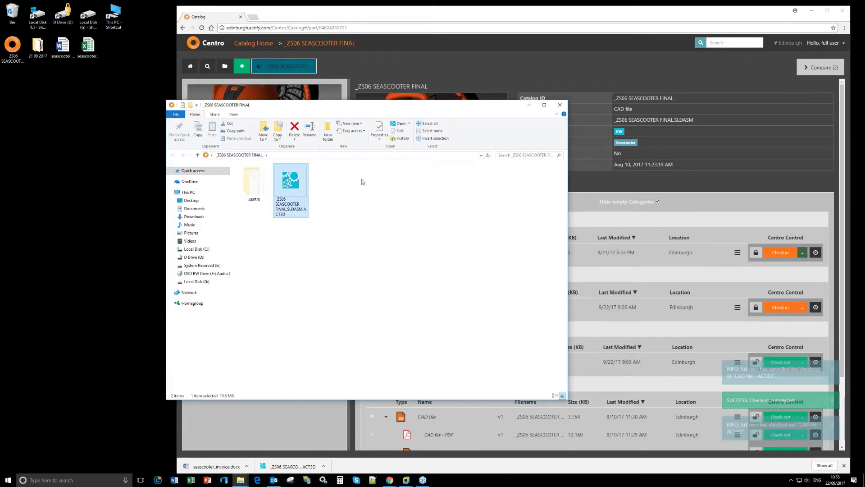
# - Check in the _ZS06 SEASCOOTER FINAL ACT3D file through Centro Connect with the comment "made rotation change"
pyautogui.rightClick(299, 185)
pyautogui.moveTo(354, 230)
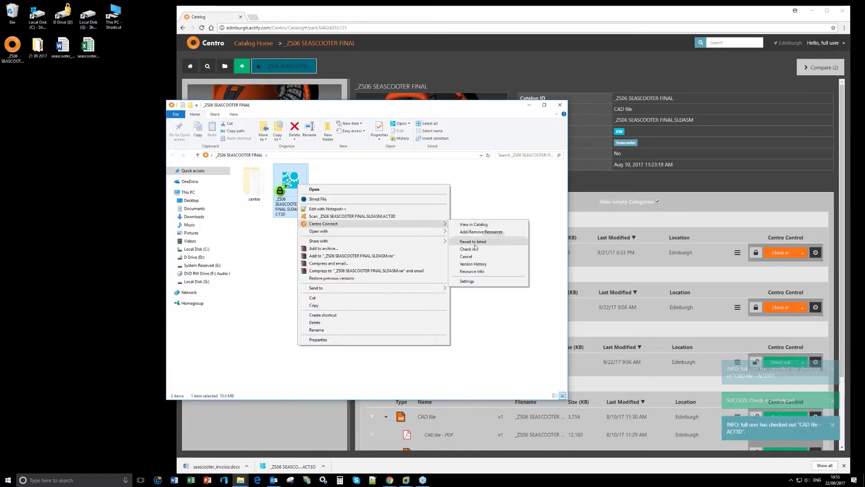
pyautogui.click(469, 245)
pyautogui.write('made rotation change')
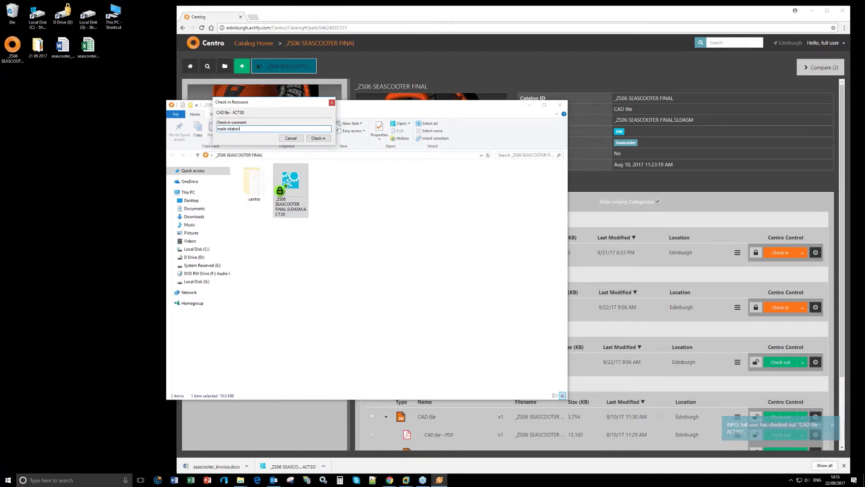
pyautogui.click(327, 140)
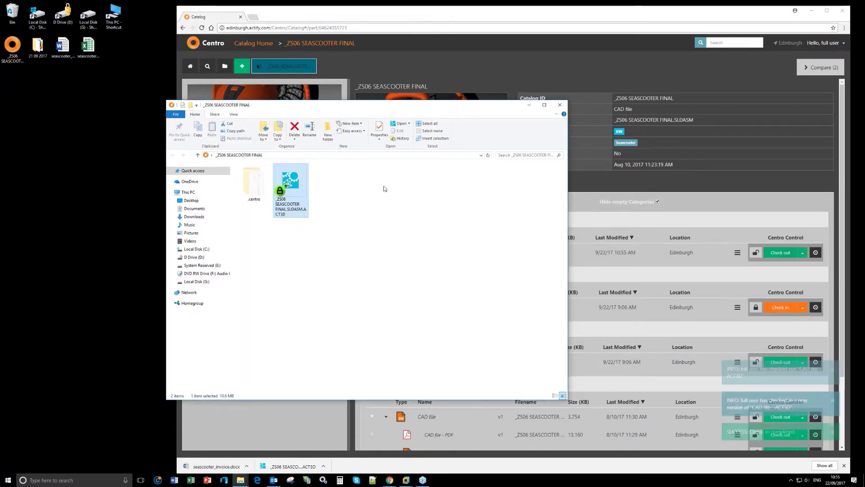
# - Review the ACT3D file's version history through Centro Connect and close the history window
pyautogui.rightClick(302, 181)
pyautogui.moveTo(407, 221)
pyautogui.click(475, 245)
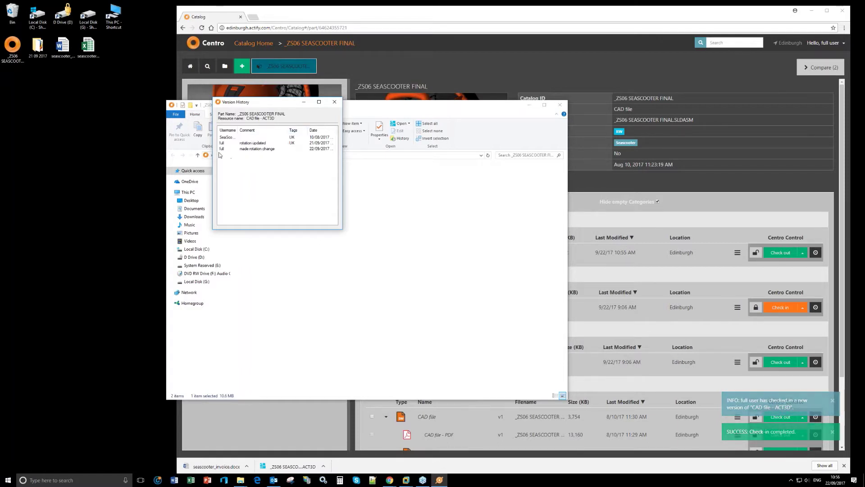
pyautogui.click(334, 102)
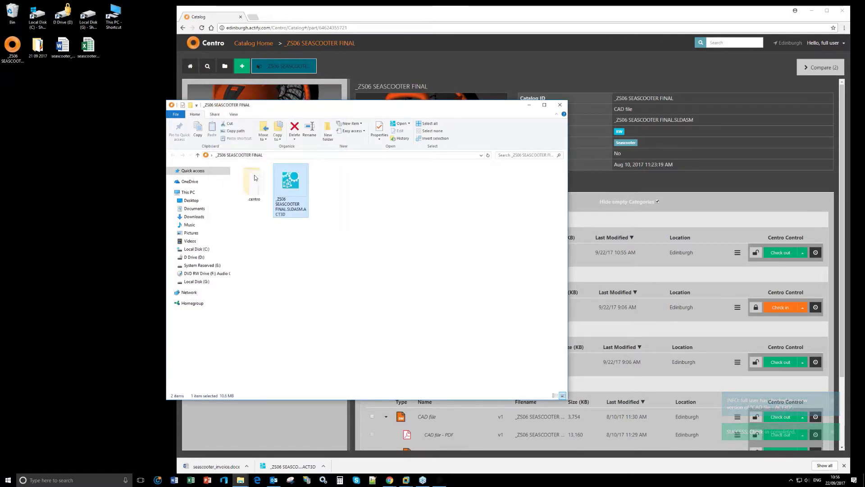
# - Review the ACT3D file's resource info through Centro Connect, moving its window clear of the file, and close it
pyautogui.rightClick(288, 176)
pyautogui.moveTo(390, 214)
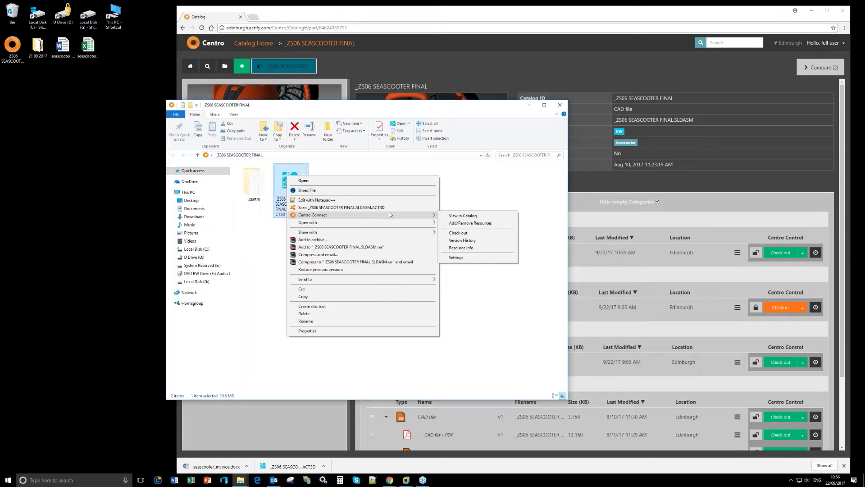
pyautogui.click(469, 248)
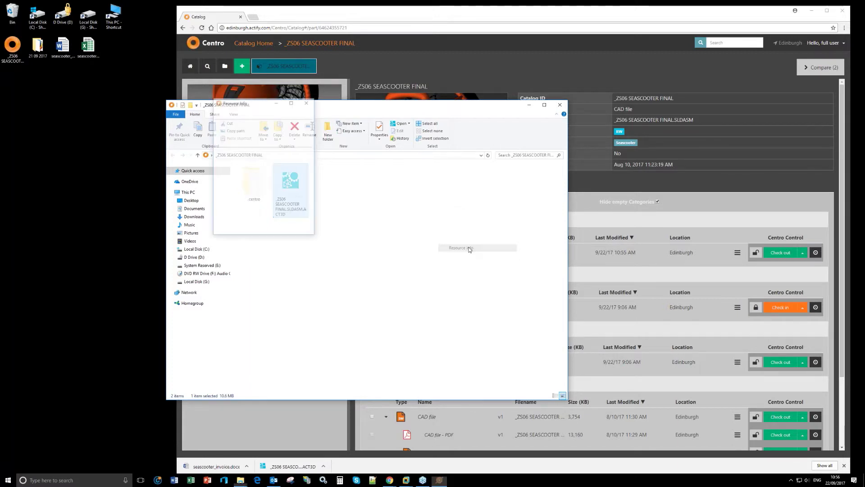
pyautogui.moveTo(361, 172); pyautogui.dragTo(404, 187)
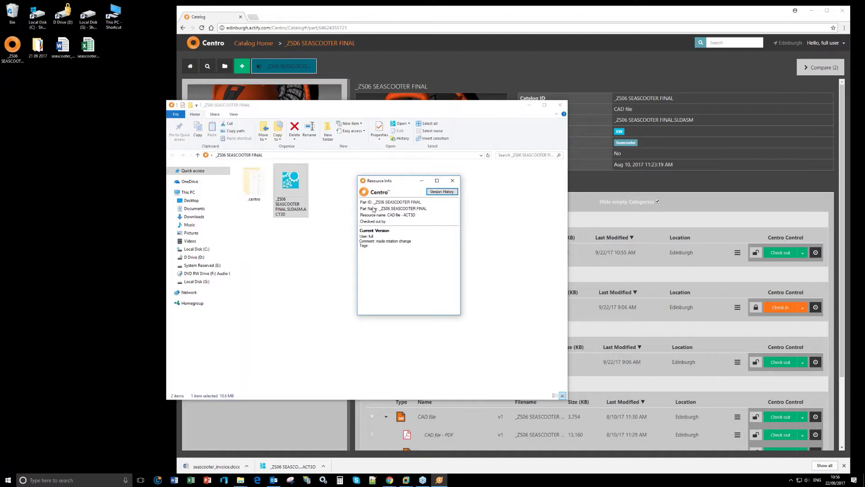
pyautogui.click(452, 180)
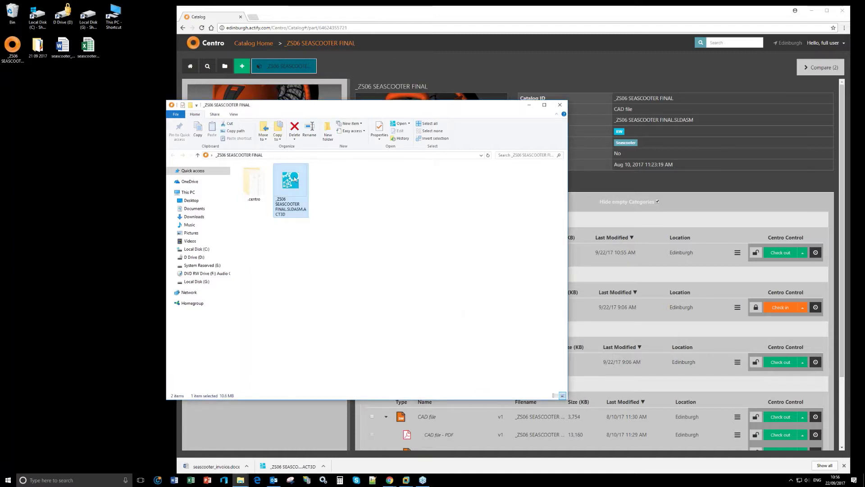
# - Open the ACT3D file's part page in the catalog from the folder through Centro Connect
pyautogui.rightClick(294, 177)
pyautogui.moveTo(383, 219)
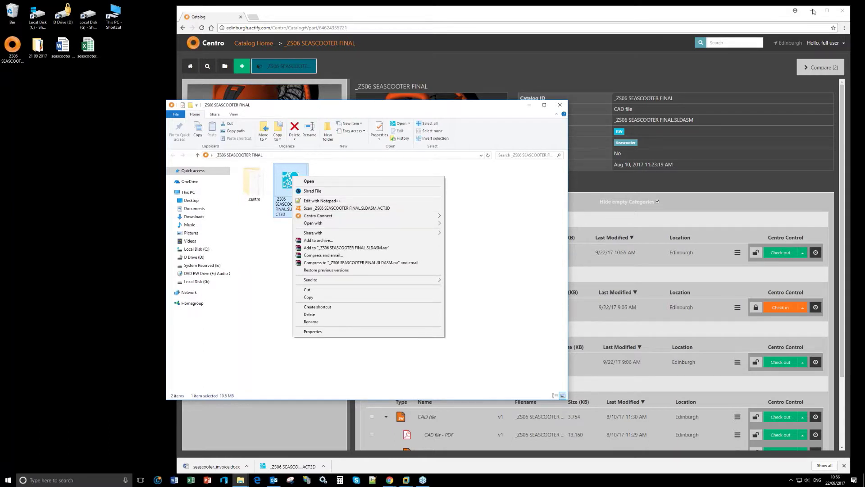
pyautogui.moveTo(438, 216)
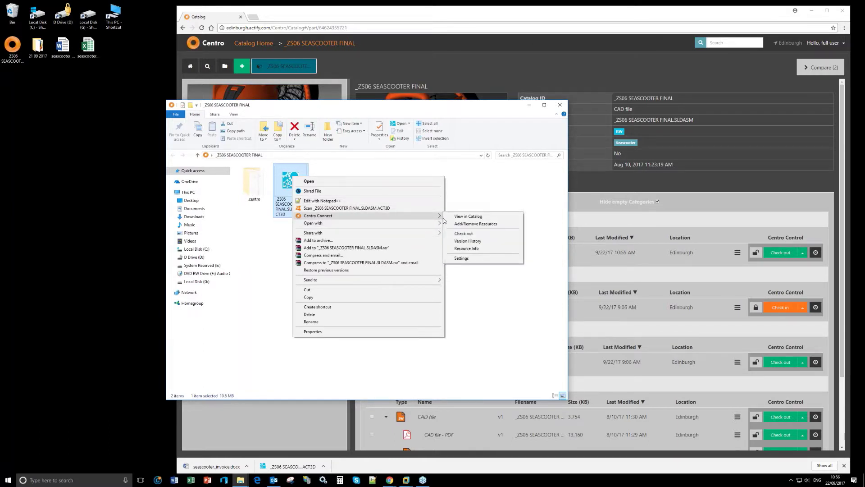
pyautogui.click(464, 217)
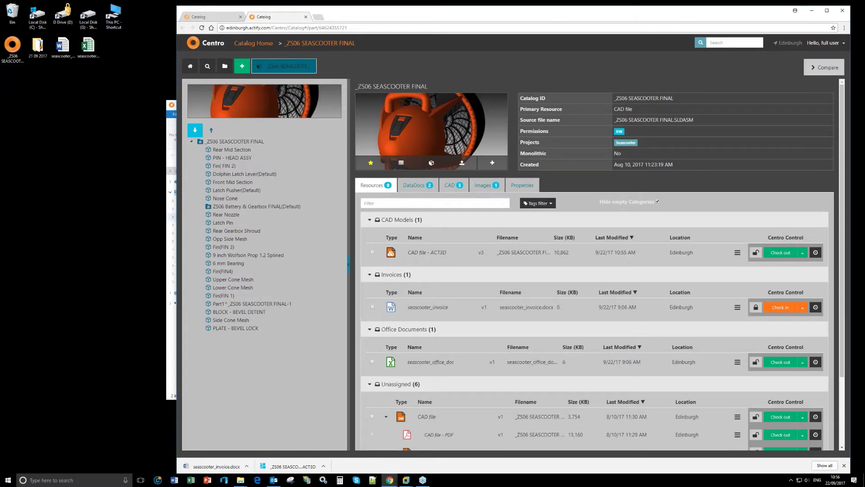
# - Bring the folder forward to revisit the ACT3D file's Centro Connect options, and return to the catalog with the browser maximized
pyautogui.click(171, 223)
pyautogui.rightClick(293, 189)
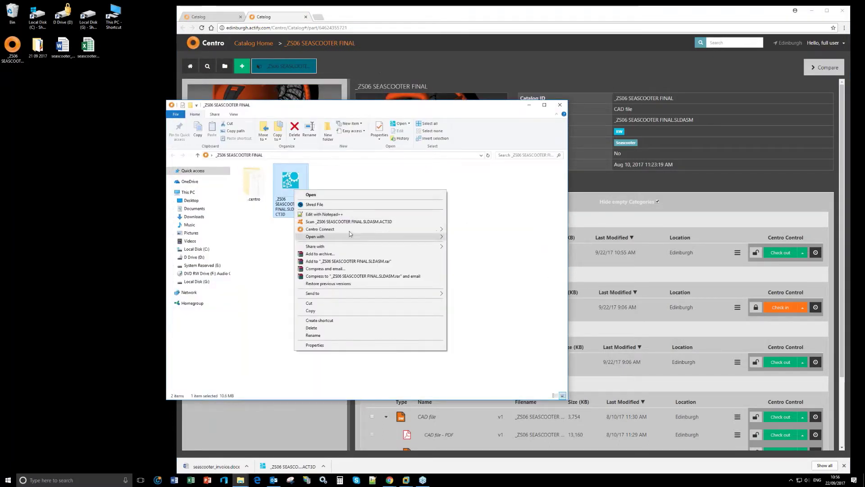
pyautogui.moveTo(439, 229)
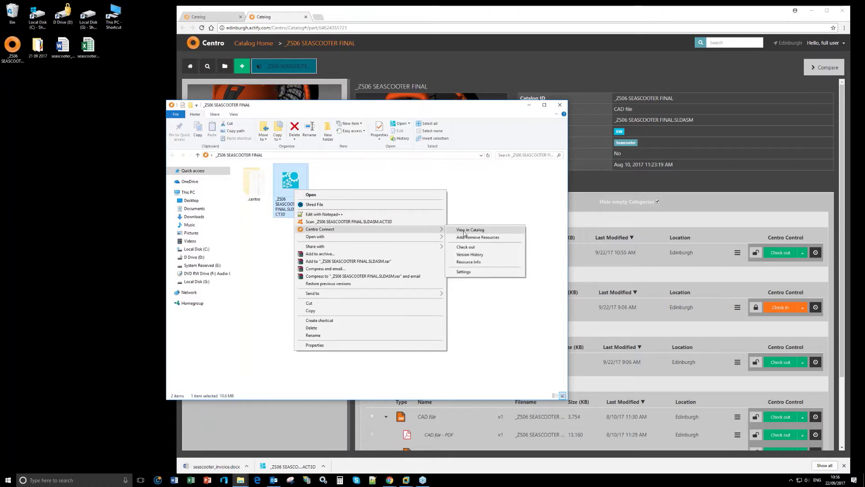
pyautogui.click(471, 230)
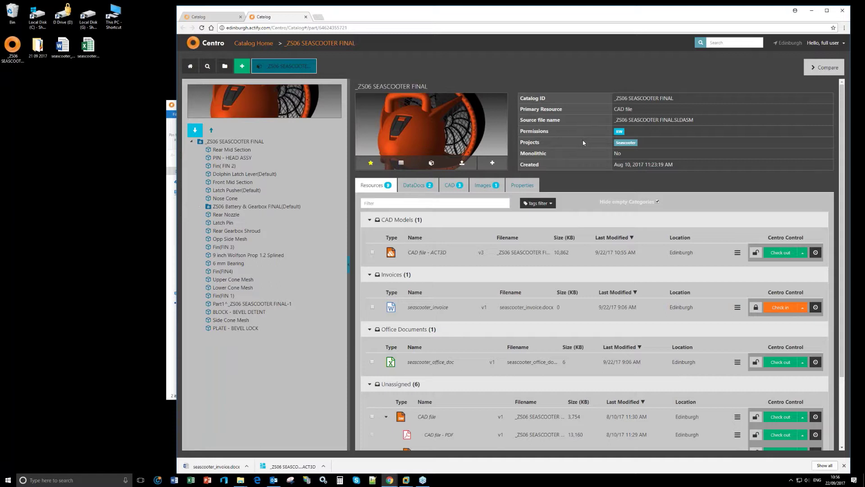
pyautogui.click(193, 43)
pyautogui.doubleClick(622, 12)
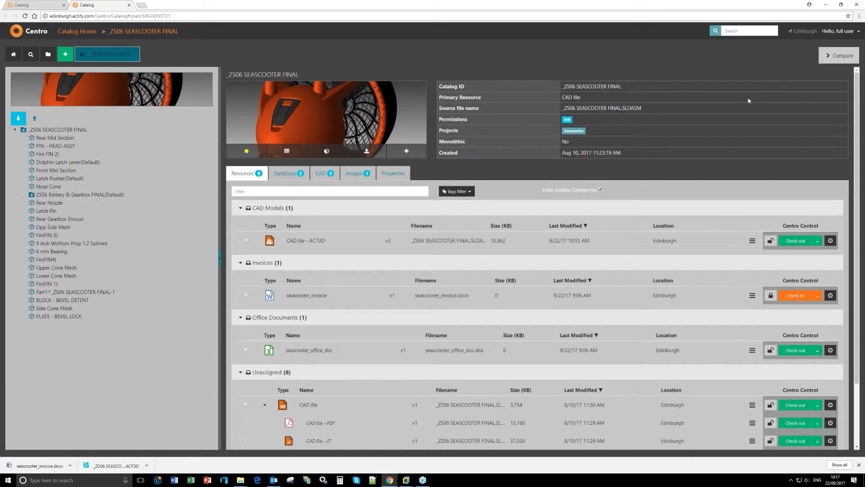
# - Use 3D Search in the catalog to find parts similar to BLADE.SLDPRT and duplicates of it
pyautogui.click(31, 54)
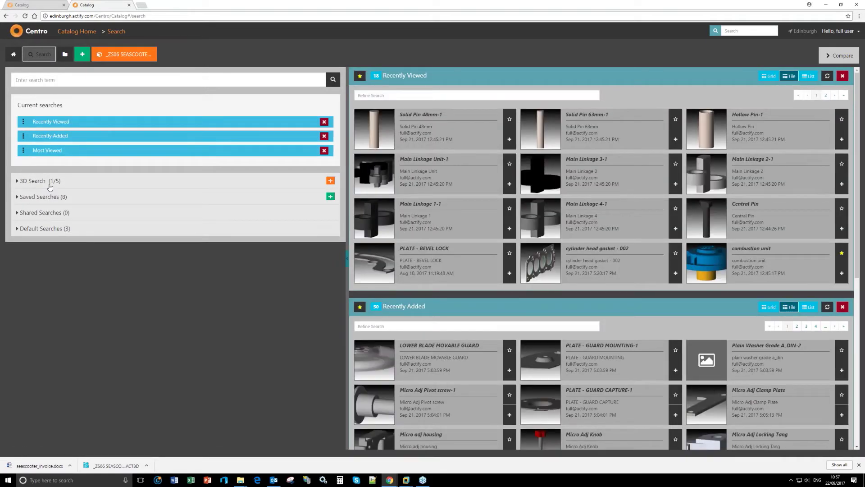
pyautogui.click(49, 185)
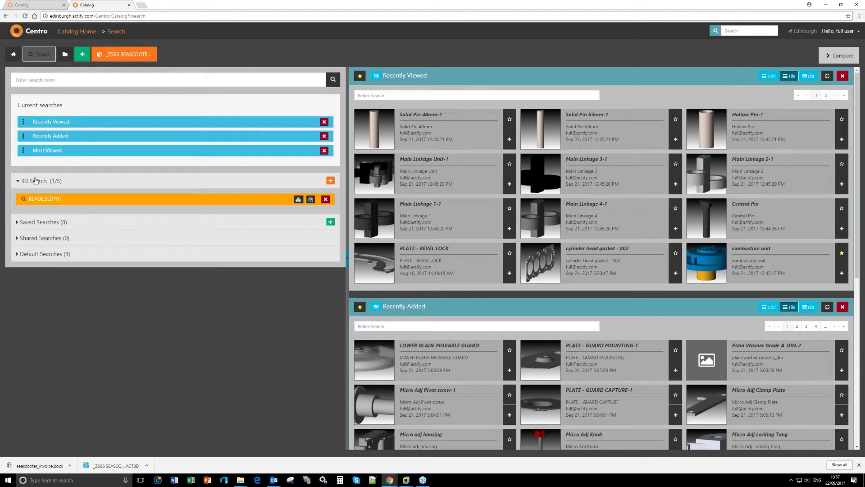
pyautogui.click(331, 181)
pyautogui.click(298, 199)
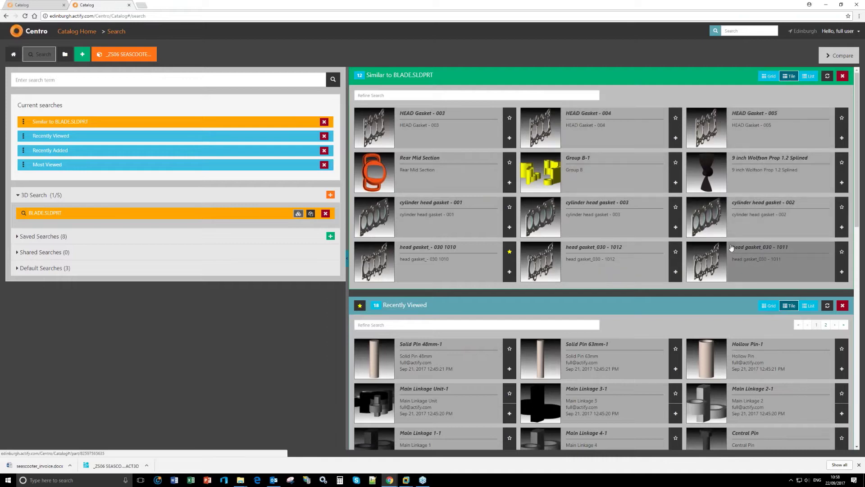
pyautogui.click(310, 214)
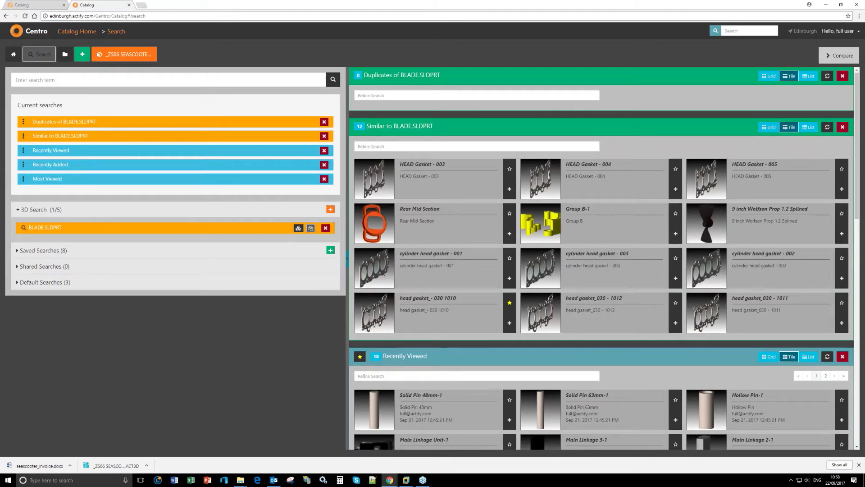
pyautogui.scroll(-1, 463, 318)
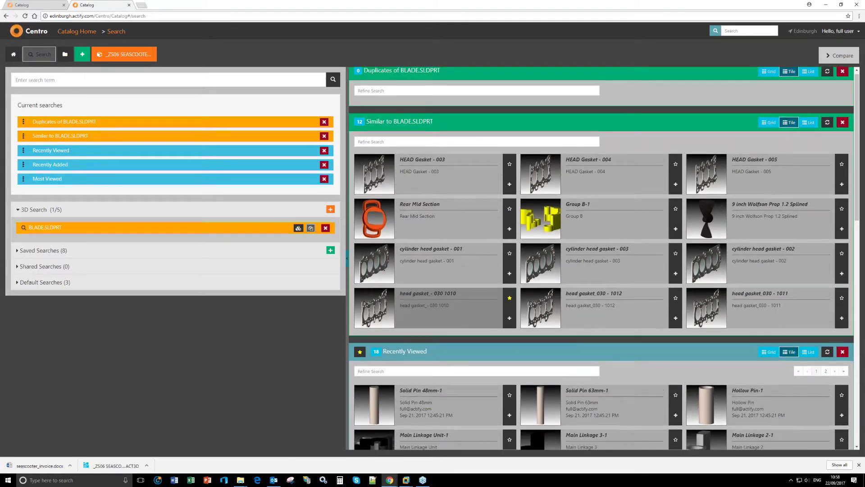
pyautogui.scroll(1, 383, 175)
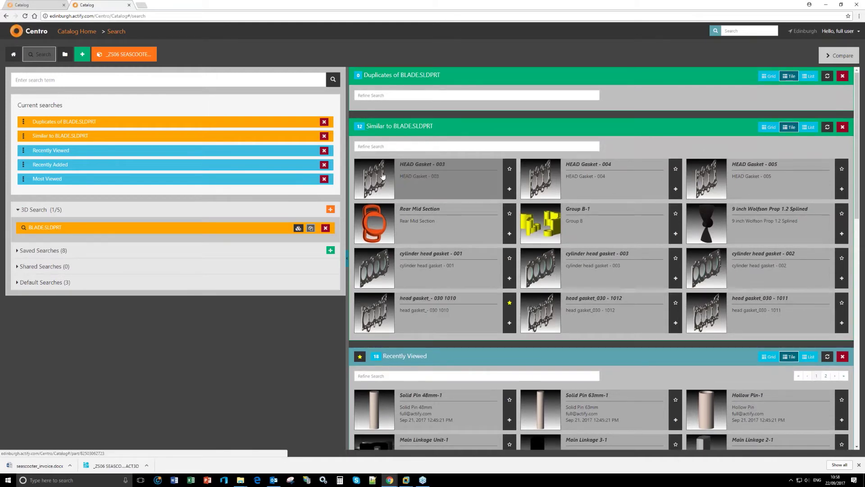
# - Inspect the duplicates of HEAD Gasket - 003, opening HEAD Gasket - 005, and return to search to list the saved searches
pyautogui.click(382, 175)
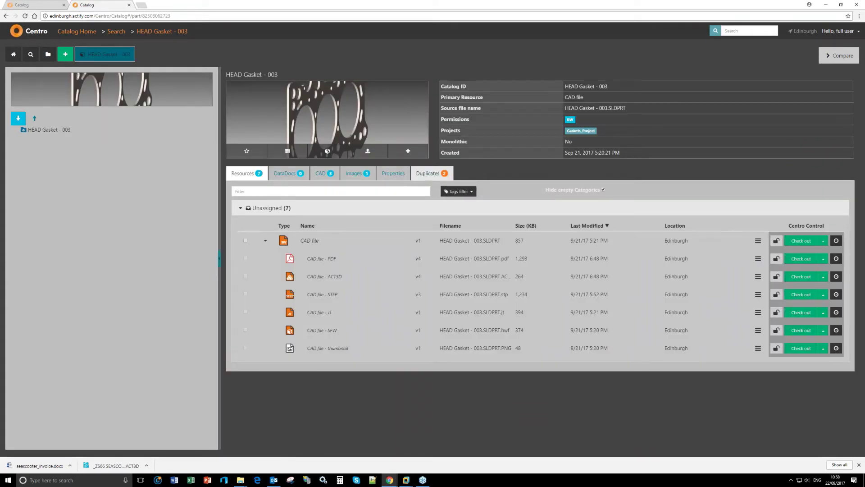
pyautogui.click(429, 174)
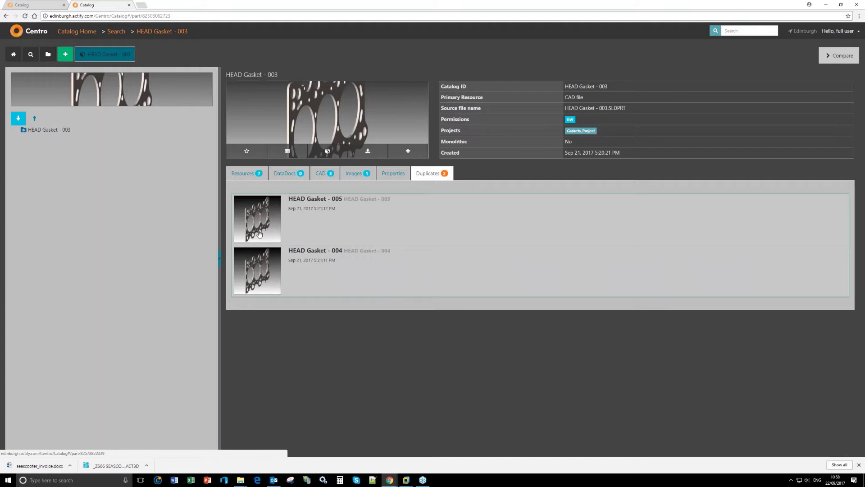
pyautogui.click(279, 219)
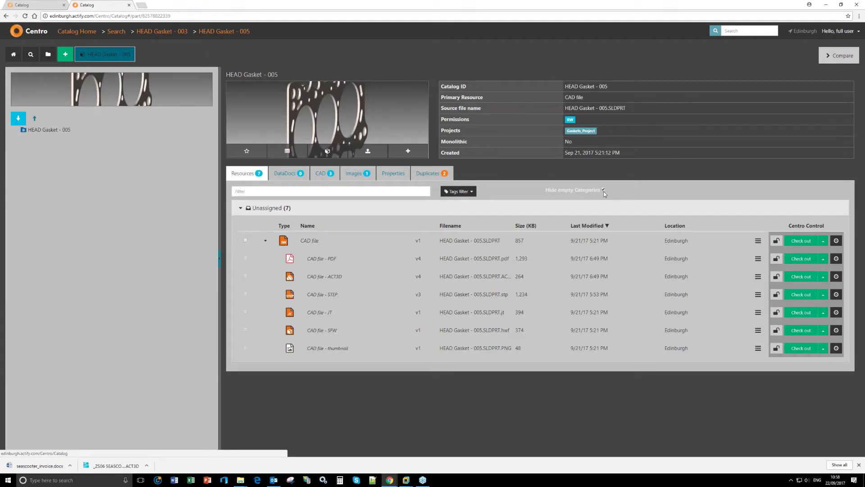
pyautogui.click(115, 35)
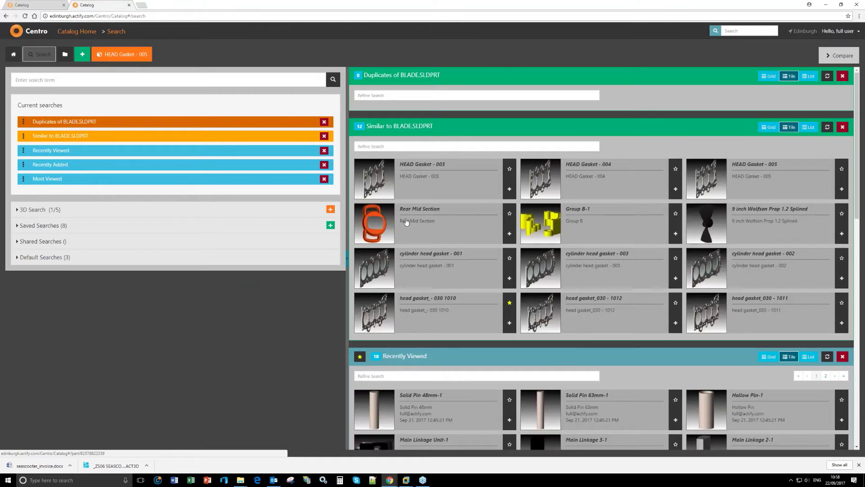
pyautogui.click(38, 225)
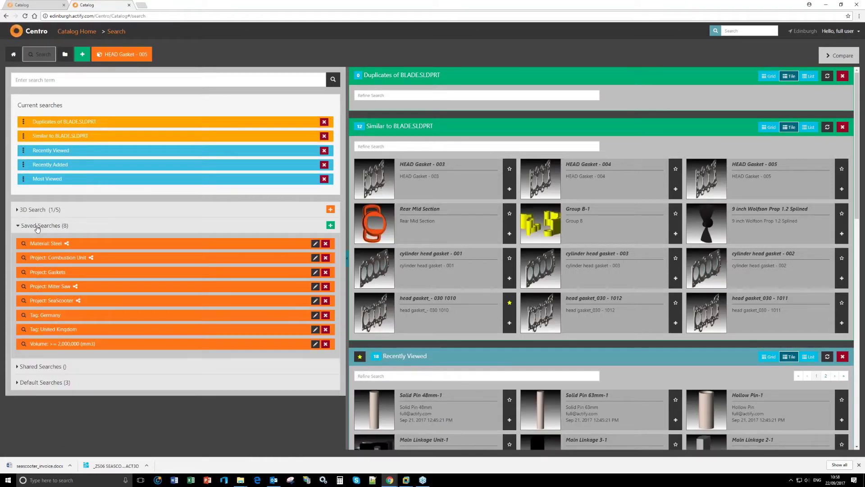
# - Open _ZS06 SEASCOOTER FINAL from the favorited parts on the catalog home page and launch its 3D preview
pyautogui.click(13, 55)
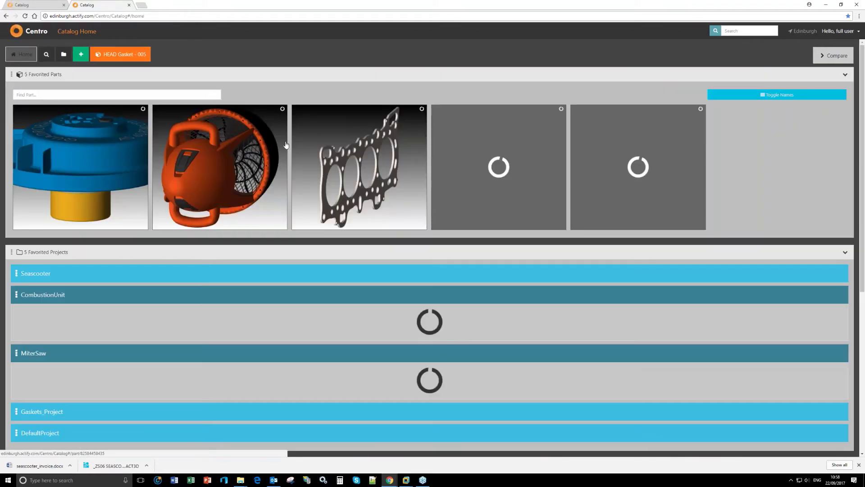
pyautogui.click(210, 154)
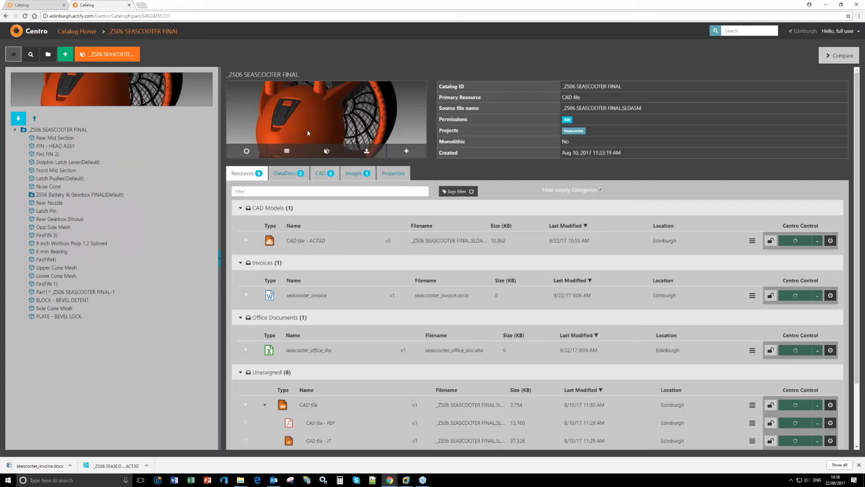
pyautogui.click(329, 153)
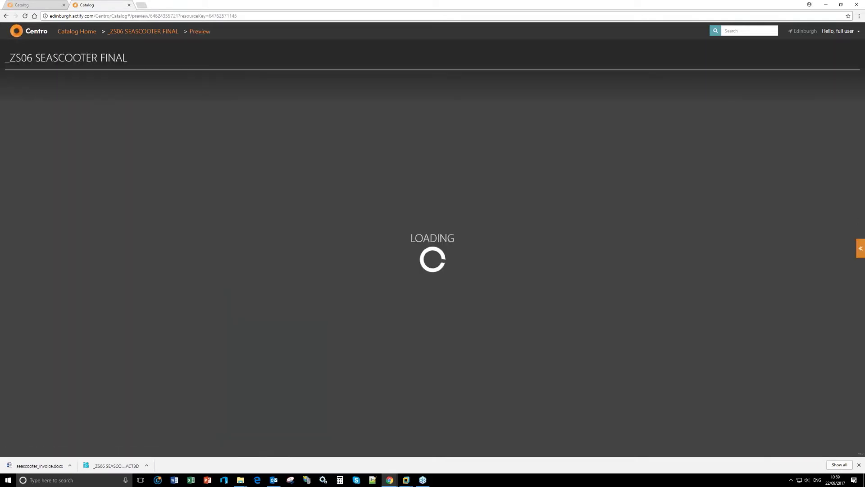
# - Show the preview's attribute filters and expand the seascooter_invoice and seascooter_office_doc groups
pyautogui.click(861, 251)
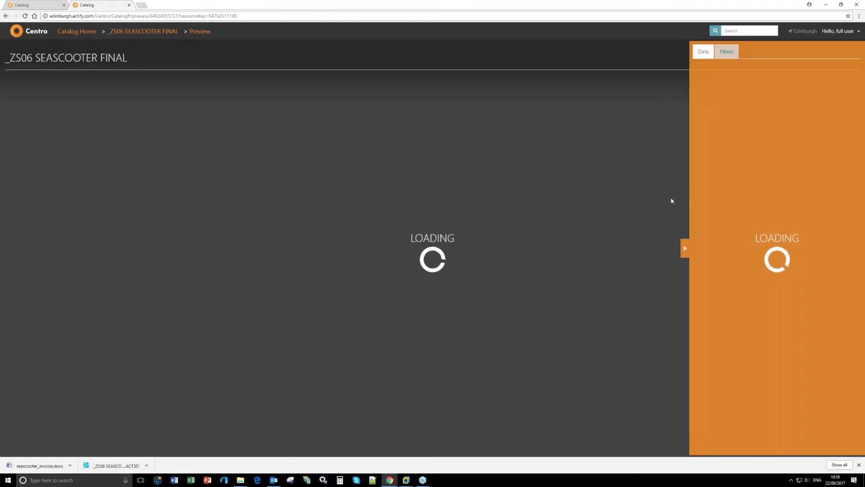
pyautogui.click(727, 52)
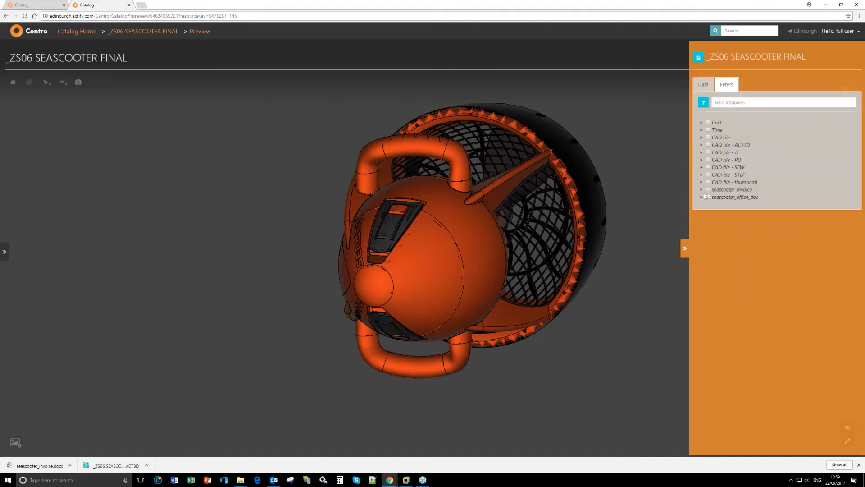
pyautogui.click(702, 190)
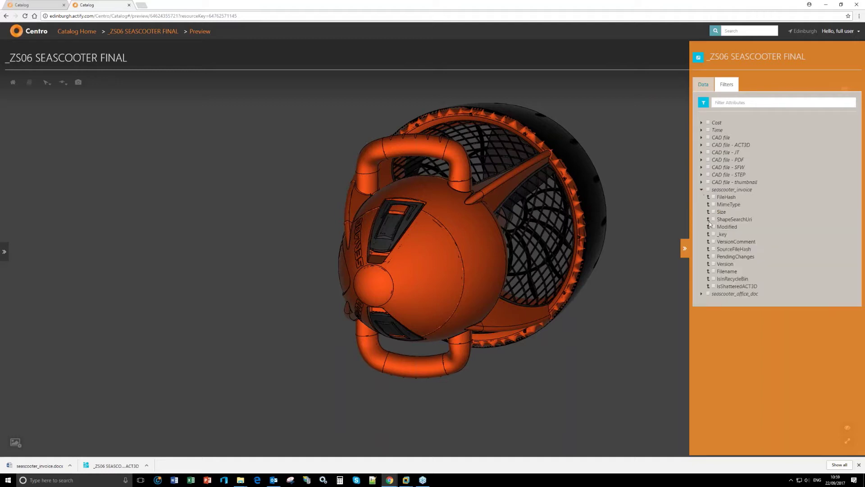
pyautogui.click(701, 294)
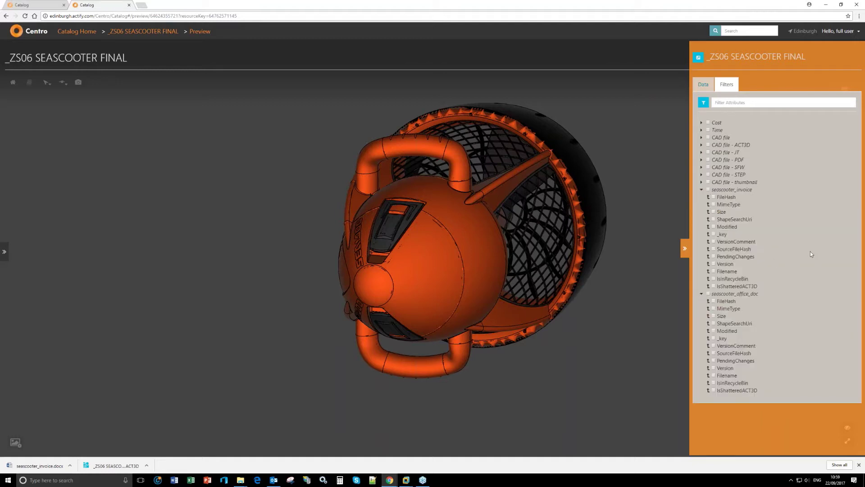
# - Enable all Cost attributes in the filters, and all Time attributes except 2-Projected Date, 1-Quantity and 3-Due Date
pyautogui.click(701, 130)
pyautogui.click(701, 122)
pyautogui.click(708, 122)
pyautogui.click(708, 182)
pyautogui.click(713, 219)
pyautogui.click(714, 212)
pyautogui.click(713, 204)
pyautogui.click(713, 197)
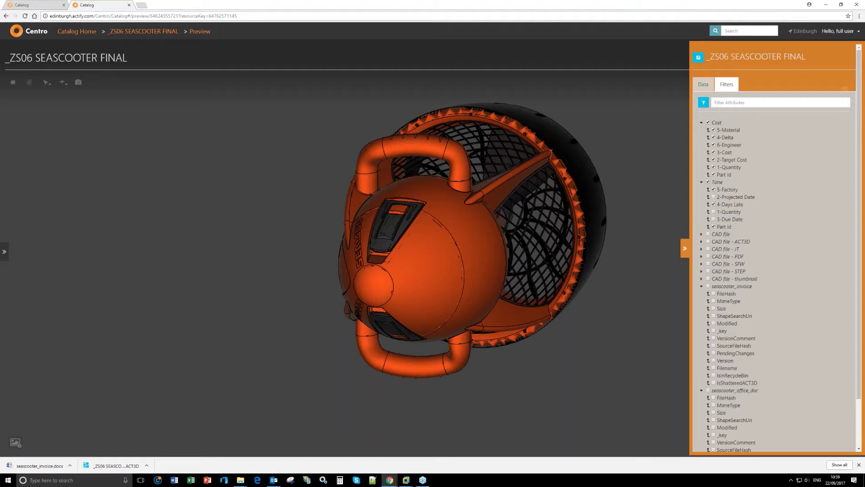
# - Disable the 3-Cost and 6-Engineer attributes in the Cost filters and show the filtered data for the seascooter
pyautogui.click(714, 152)
pyautogui.click(714, 145)
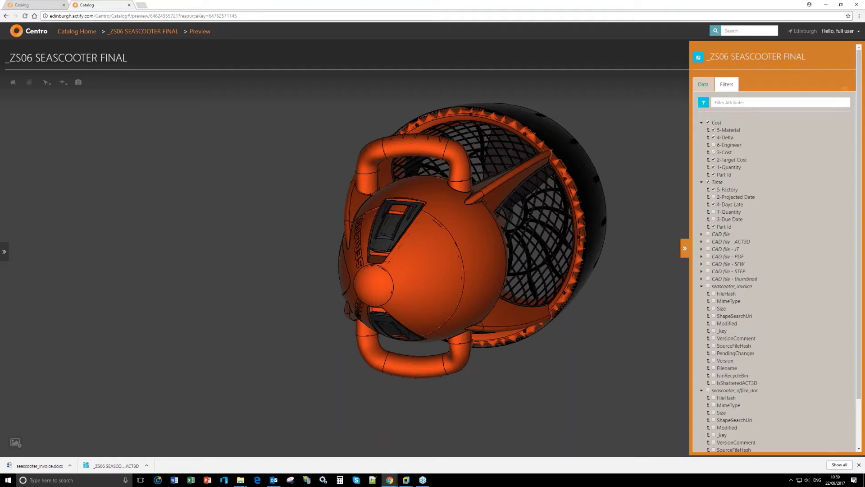
pyautogui.click(704, 85)
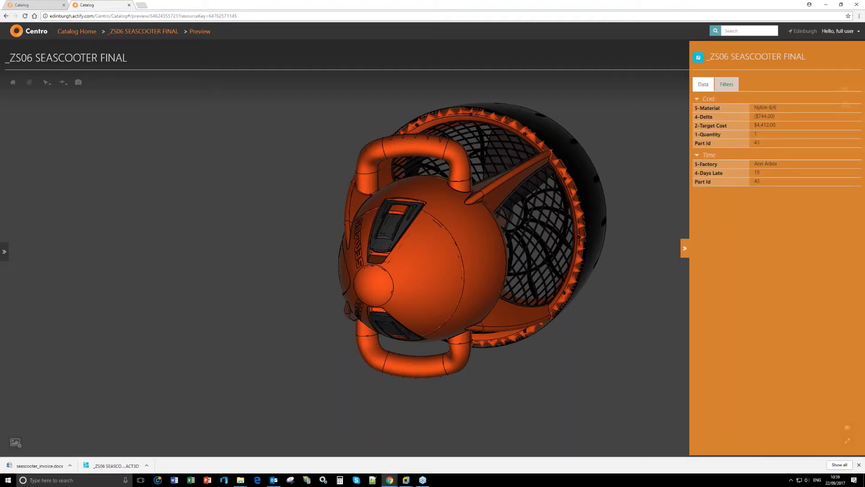
# - Show the preview's assembly tree, expand it to its components, and view the data of the second Dolphin Latch Lever
pyautogui.click(5, 252)
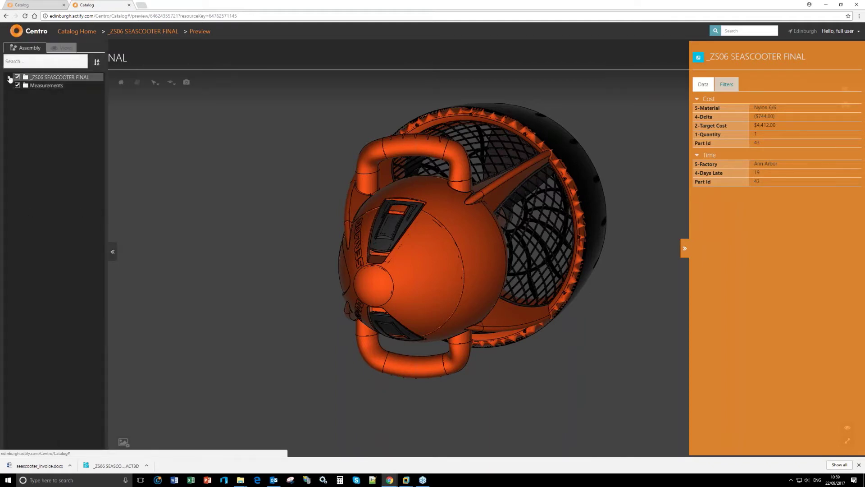
pyautogui.click(17, 85)
pyautogui.click(73, 126)
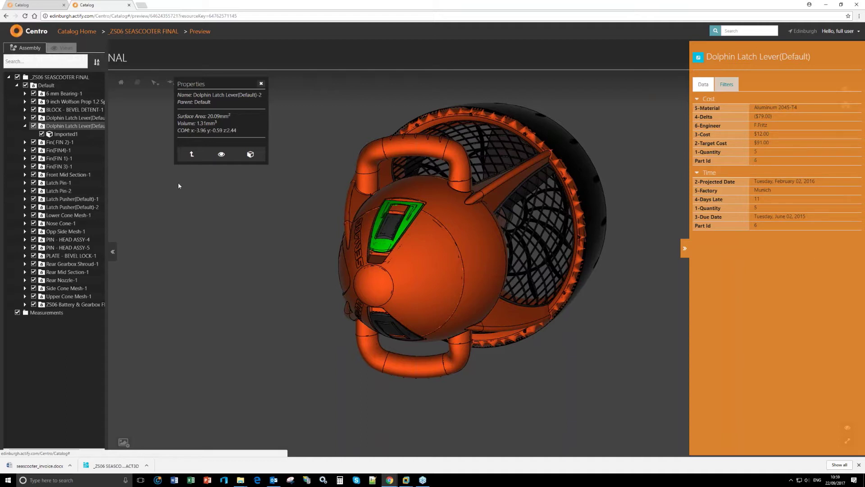
# - Inspect the data of Front Mid Section-1, Latch Pusher(Default)-2, Opp Side Mesh-1 and PIN - HEAD ASSY-5, and return to the catalog home page
pyautogui.click(75, 178)
pyautogui.click(72, 215)
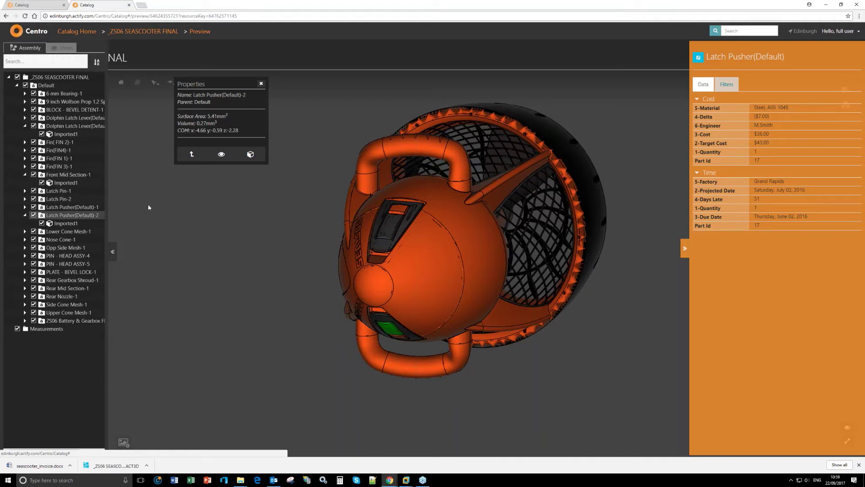
pyautogui.click(62, 249)
pyautogui.click(67, 255)
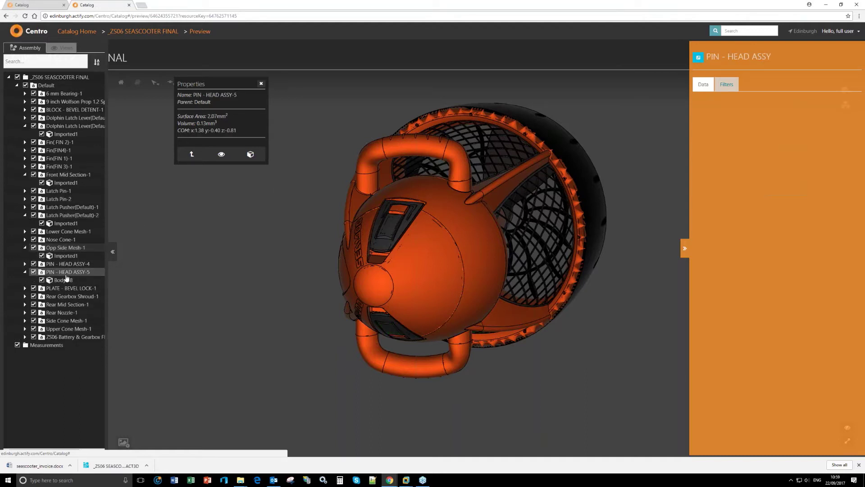
pyautogui.click(76, 31)
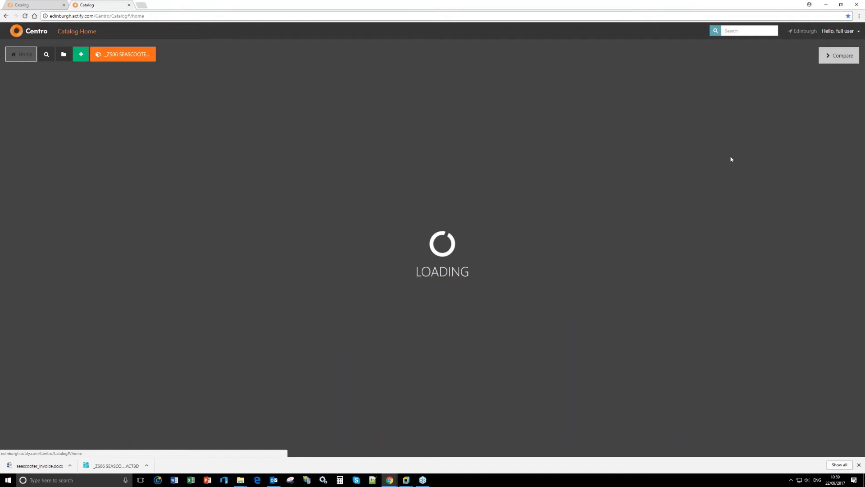